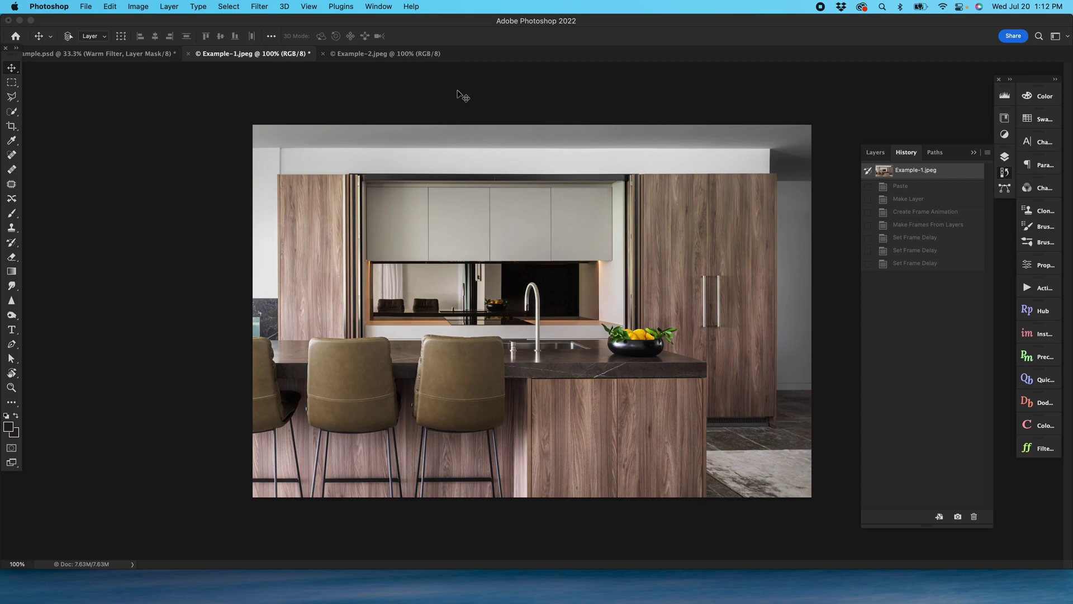
Switch to the Example-2.jpeg closed-door photo and select its entire canvas
click(398, 54)
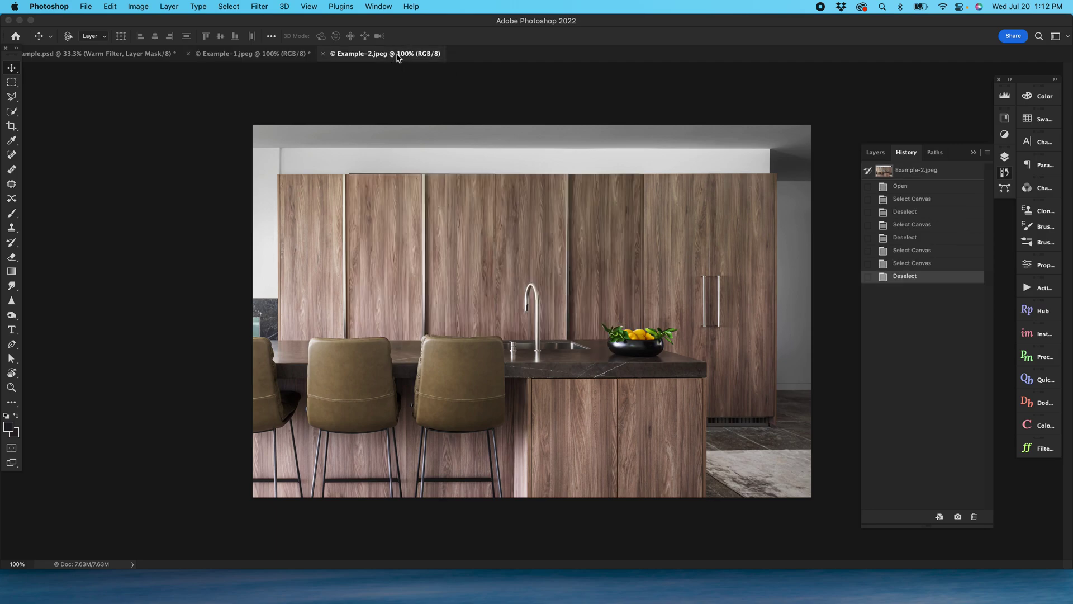
click(272, 53)
click(378, 54)
key(super+a)
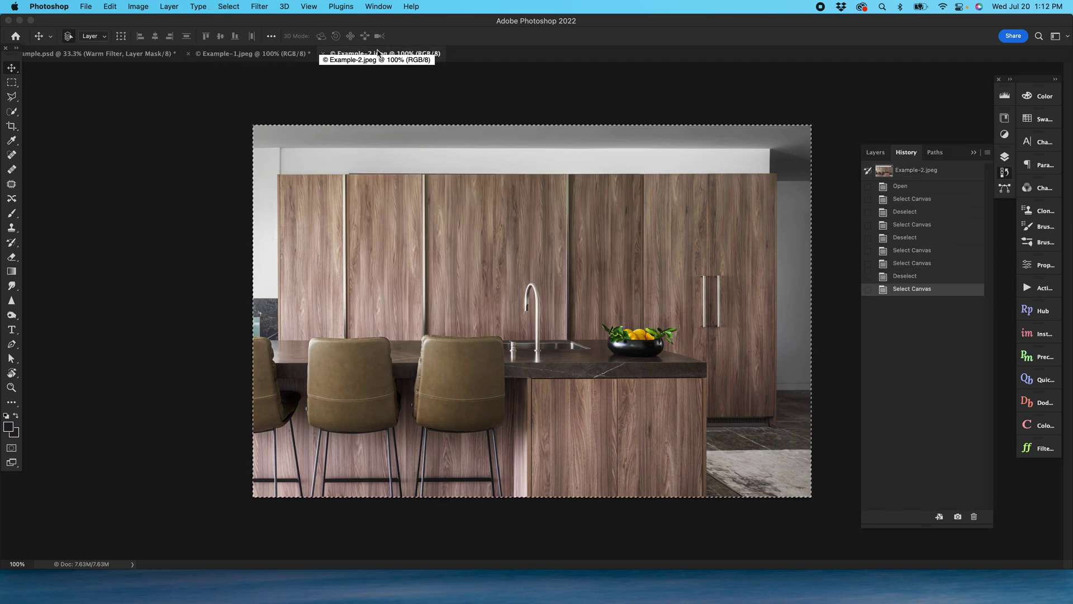
Paste the closed-door image into Example-1 as Layer 1 and convert Background into unlocked Layer 0
click(277, 55)
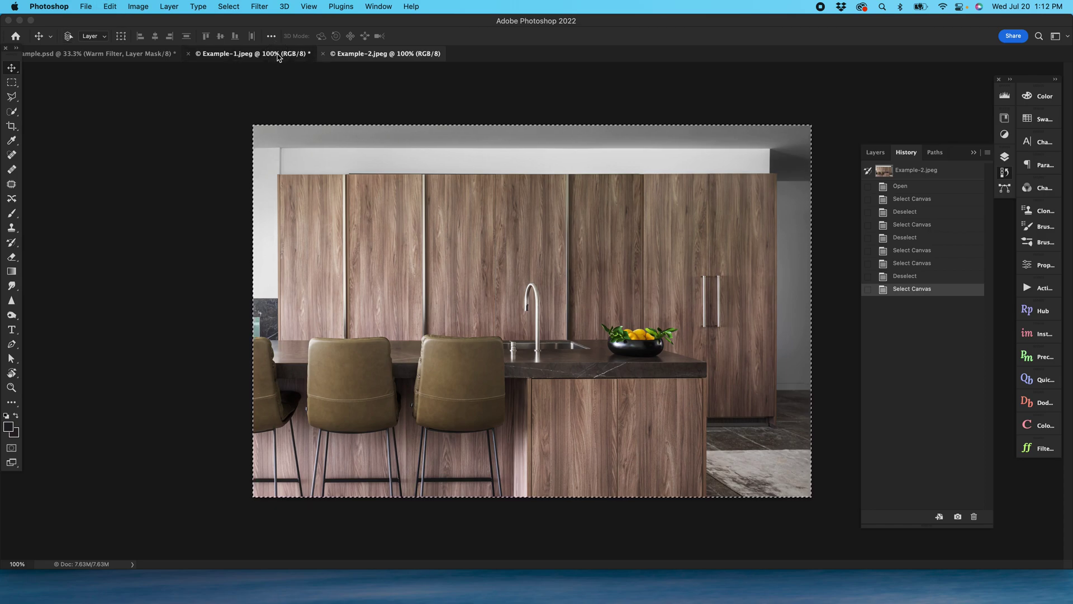
key(super+v)
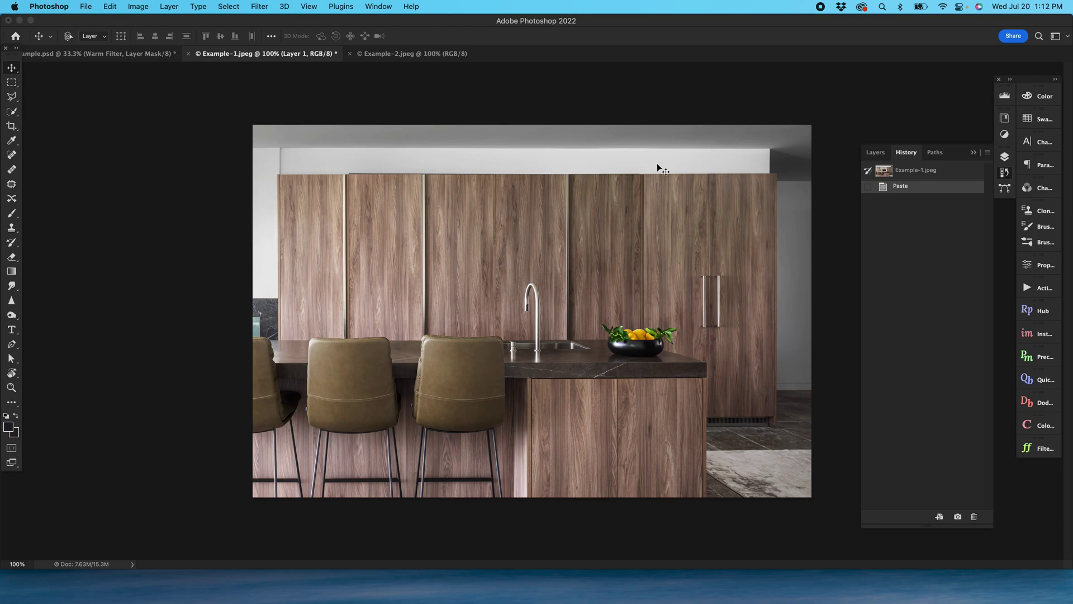
click(1005, 157)
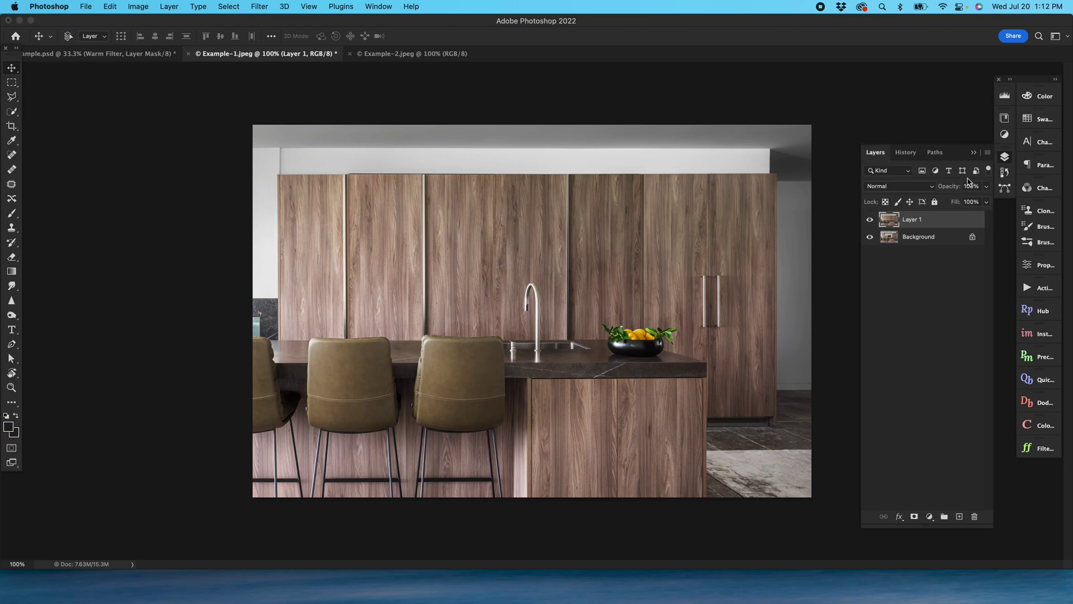
click(869, 220)
click(869, 219)
double_click(888, 237)
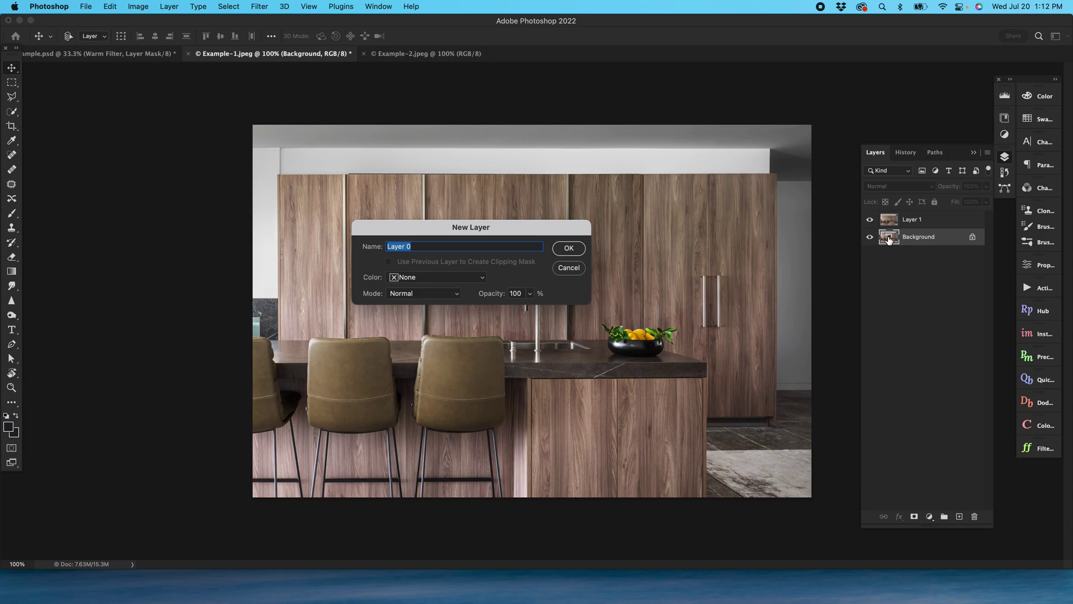
key(Return)
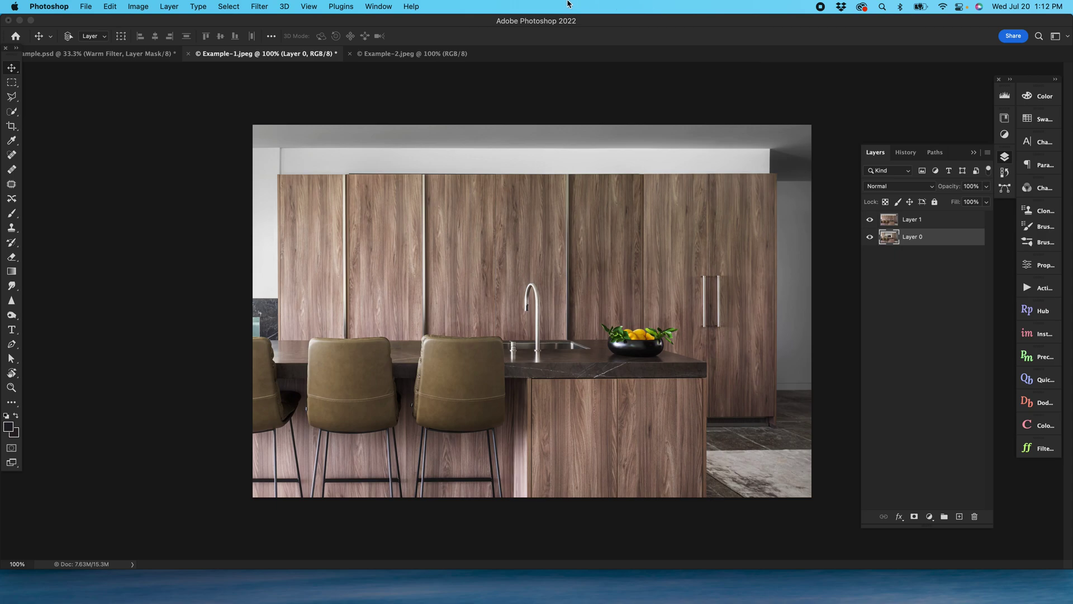
Show the Timeline, create a frame animation, and make two frames from Layer 0 and Layer 1
click(306, 6)
click(385, 6)
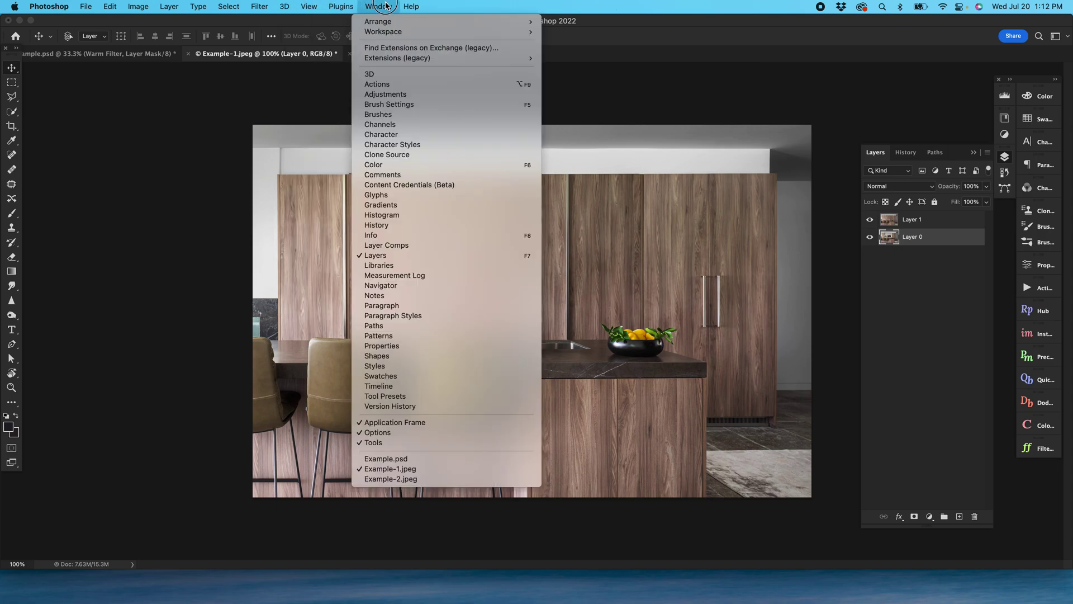
click(423, 390)
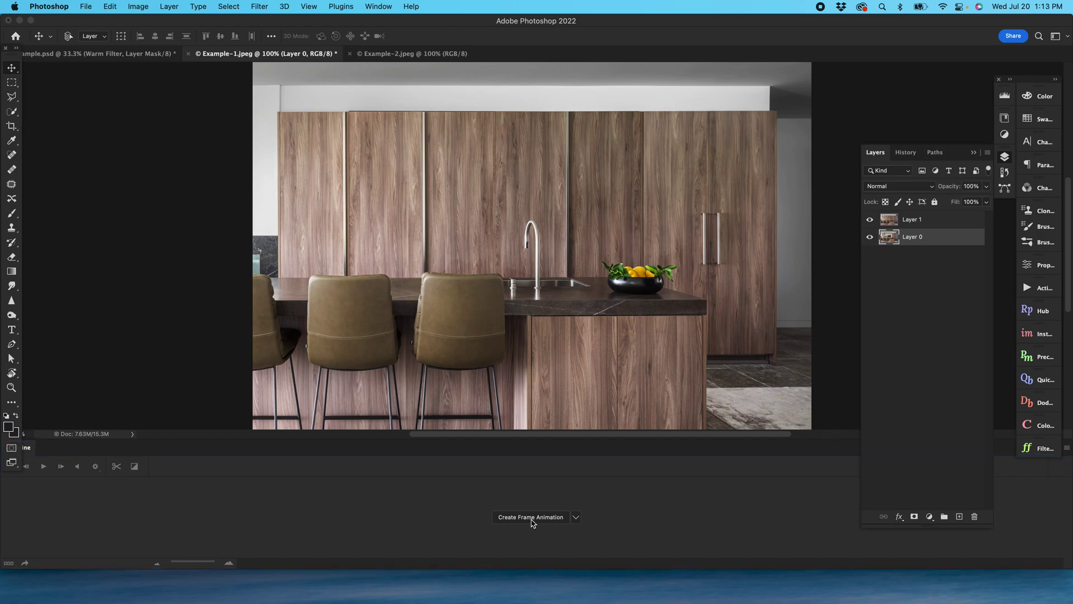
click(531, 517)
click(1067, 507)
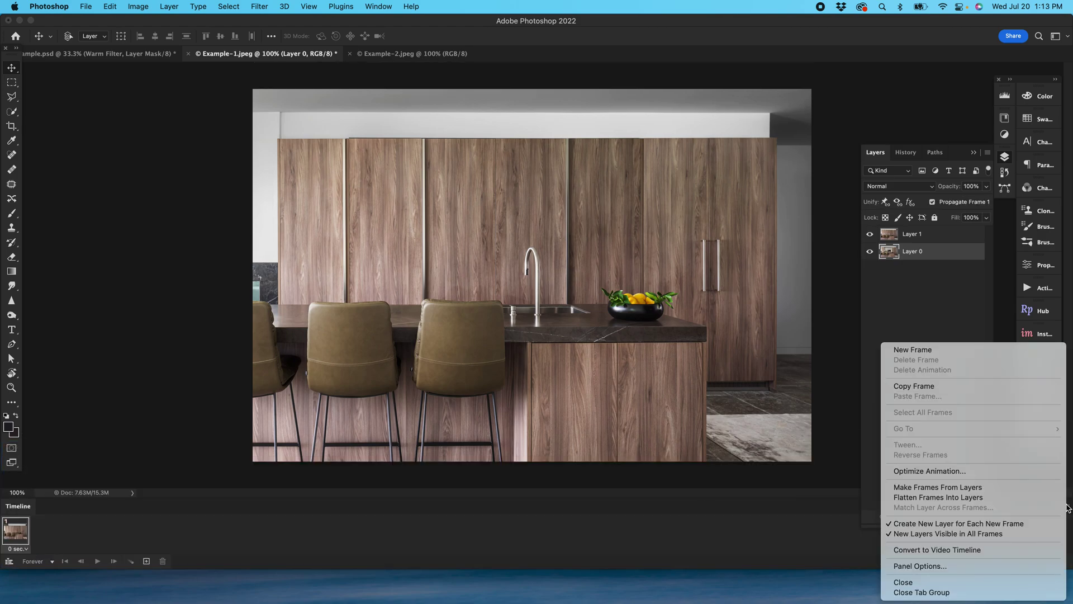
click(943, 488)
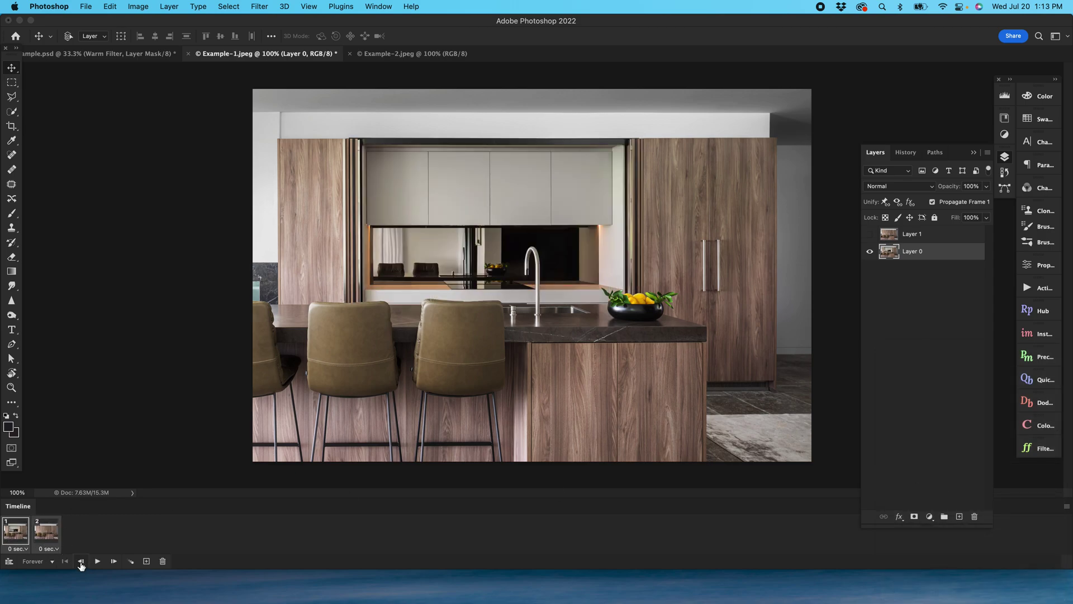
Give both frames a 1-second delay, then play and stop a preview of the door animation
click(55, 551)
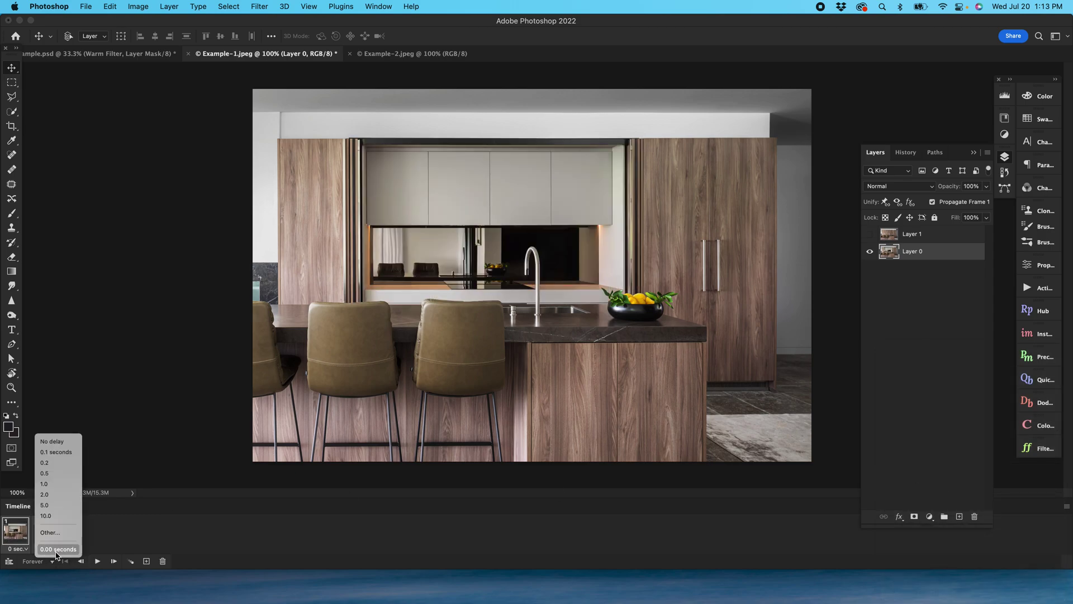
click(48, 484)
click(59, 549)
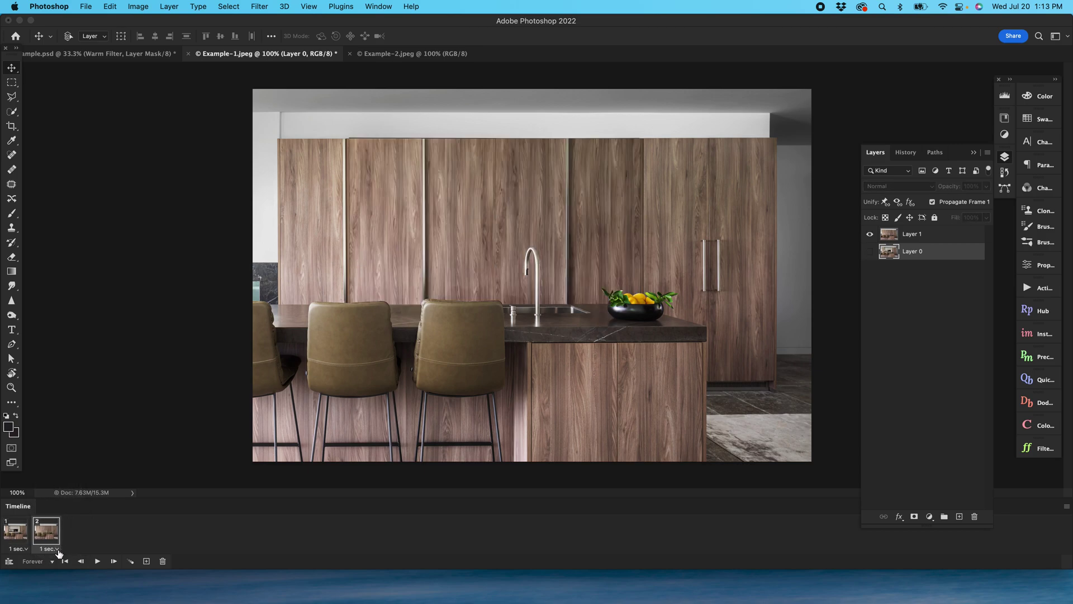
click(56, 551)
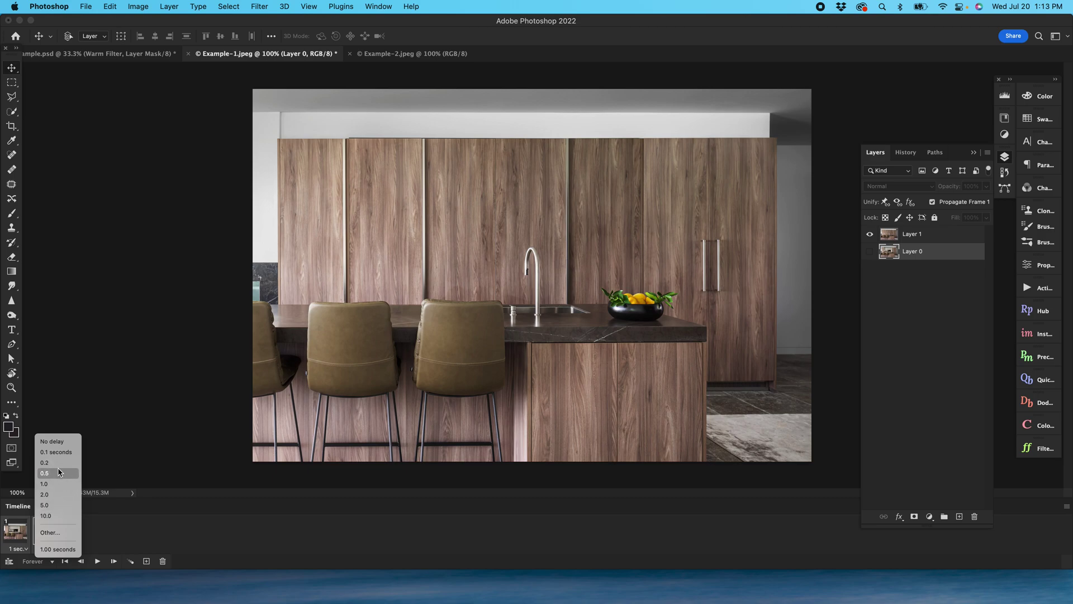
click(47, 484)
click(18, 530)
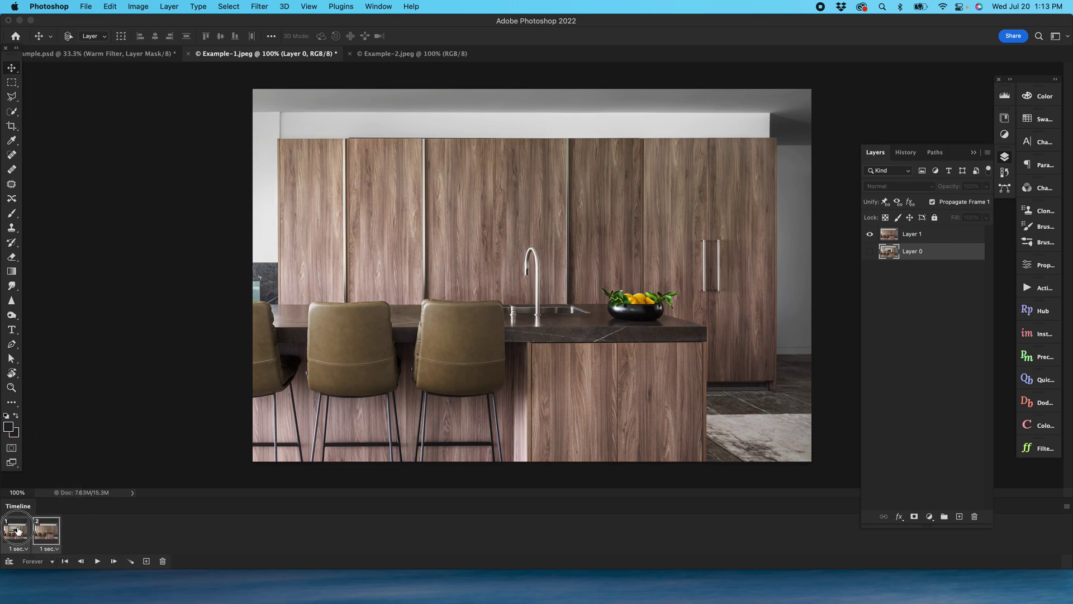
click(97, 561)
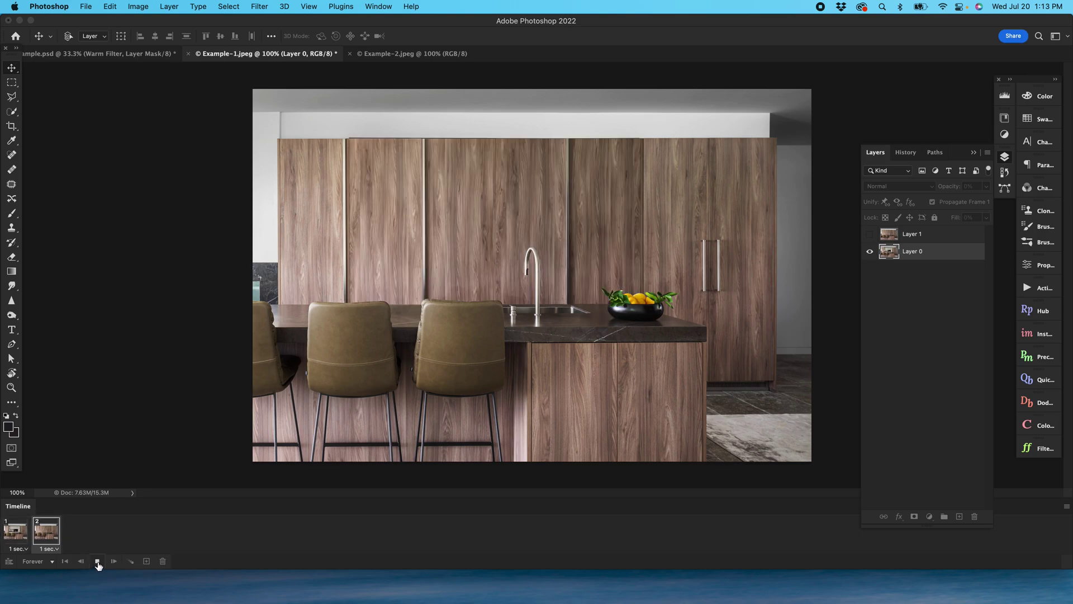
click(98, 562)
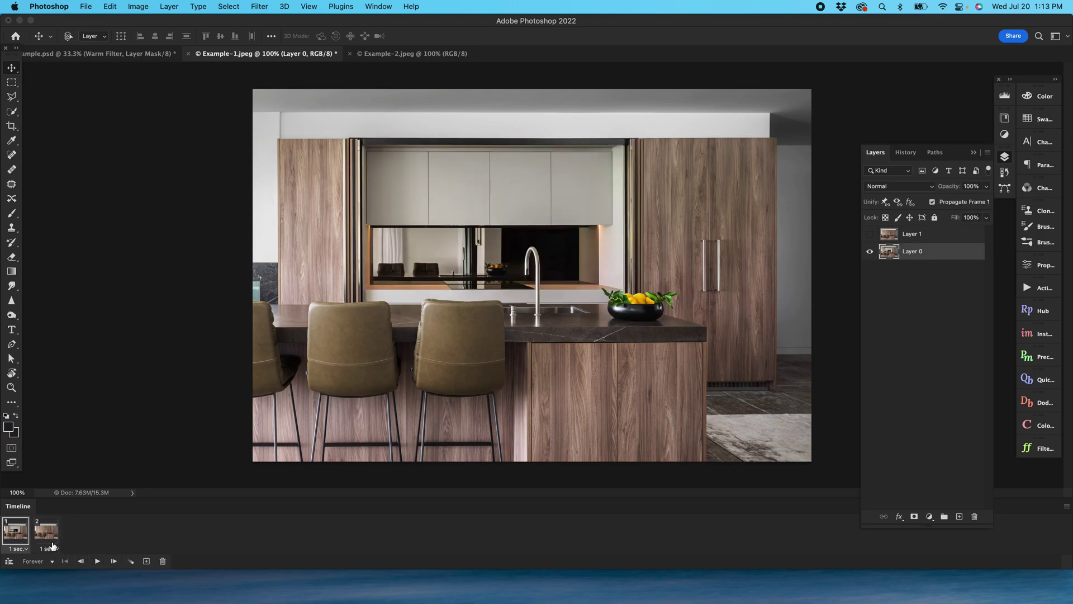
Export via Save for Web (Legacy) in GIF format as Example-1.gif on the Desktop
click(94, 6)
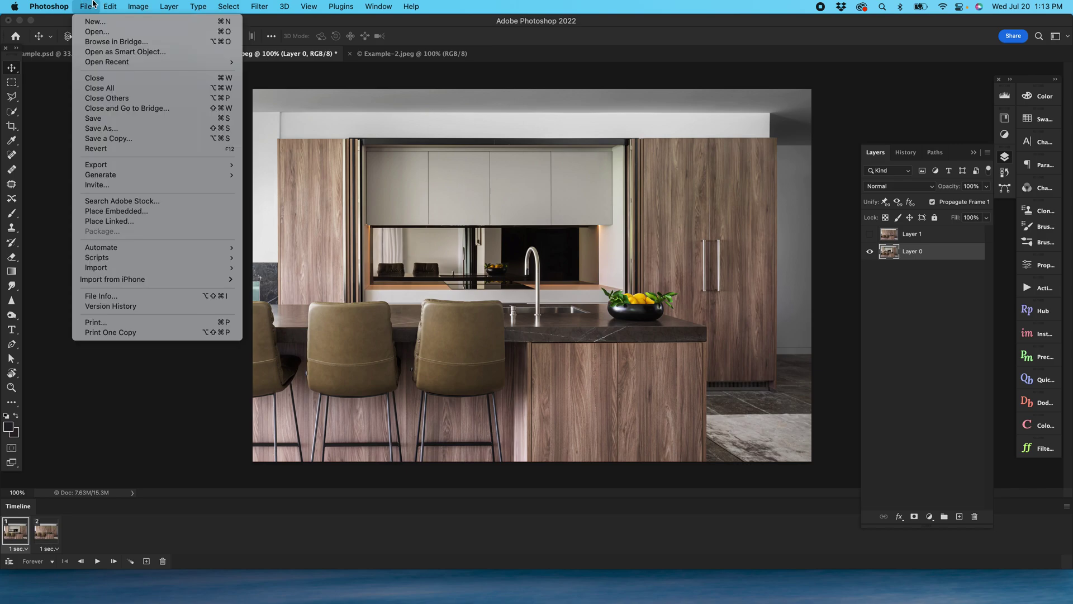
mouse_move(115, 168)
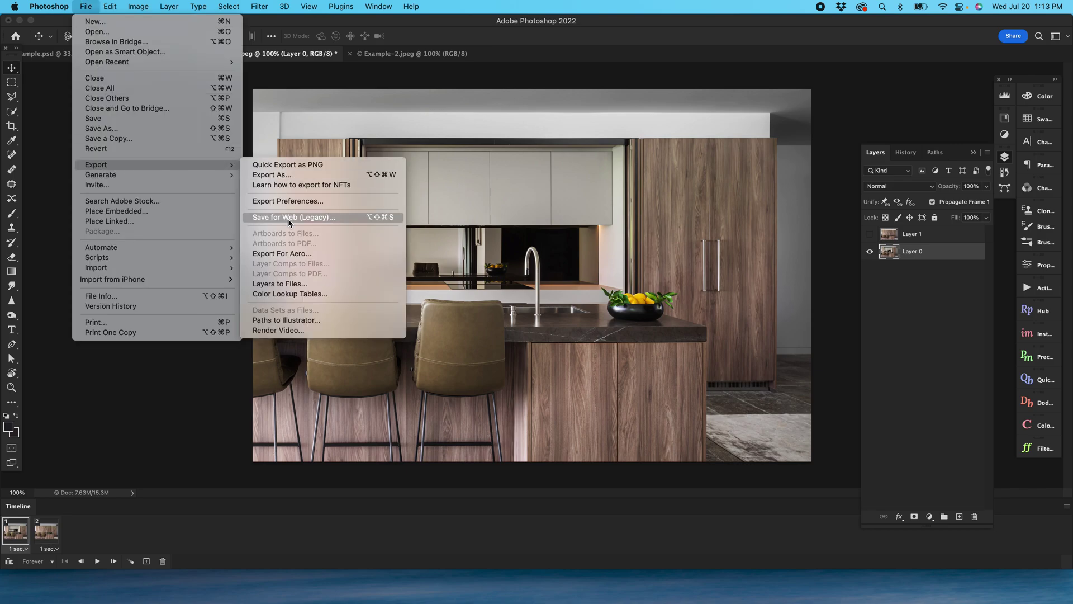
click(359, 217)
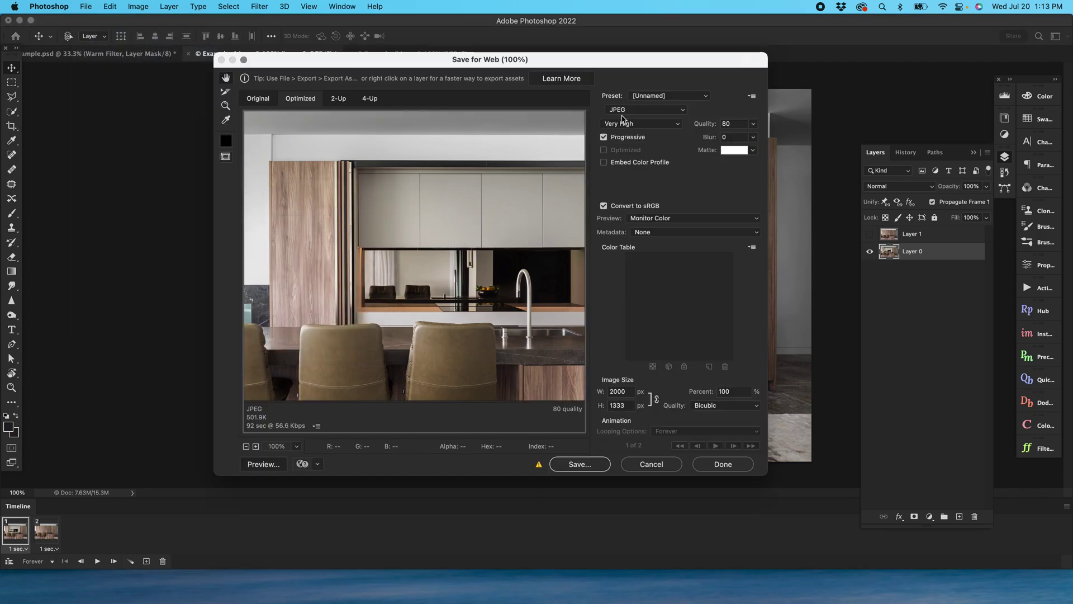
click(643, 110)
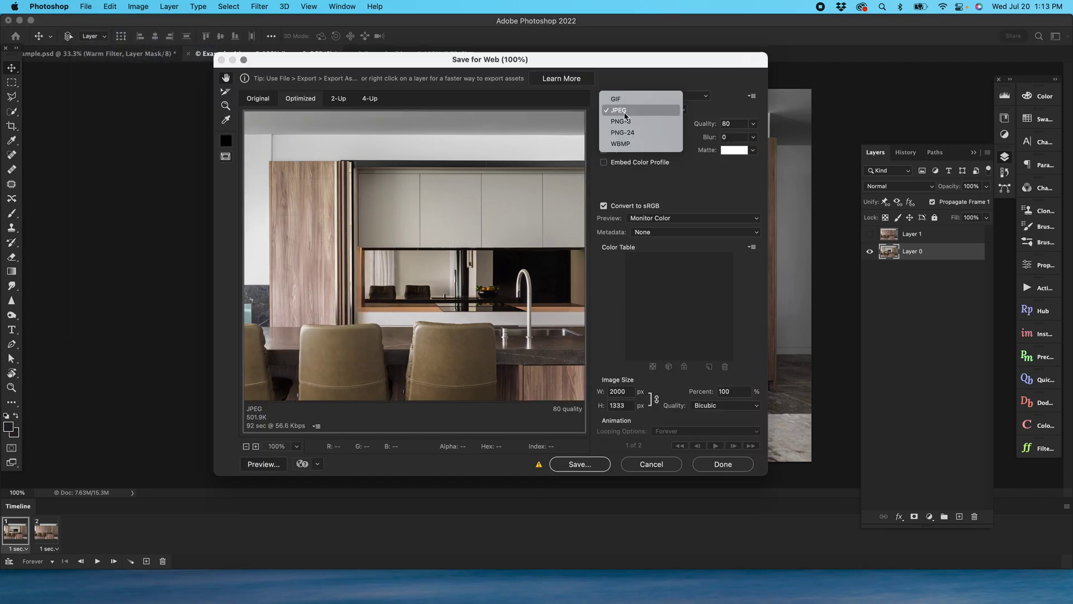
click(617, 100)
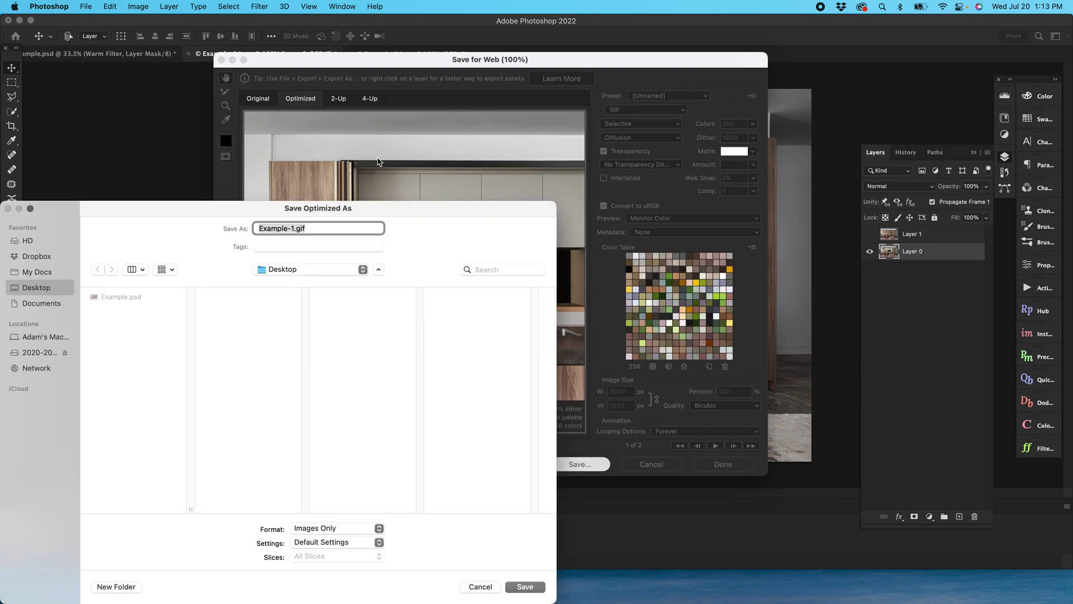
click(525, 586)
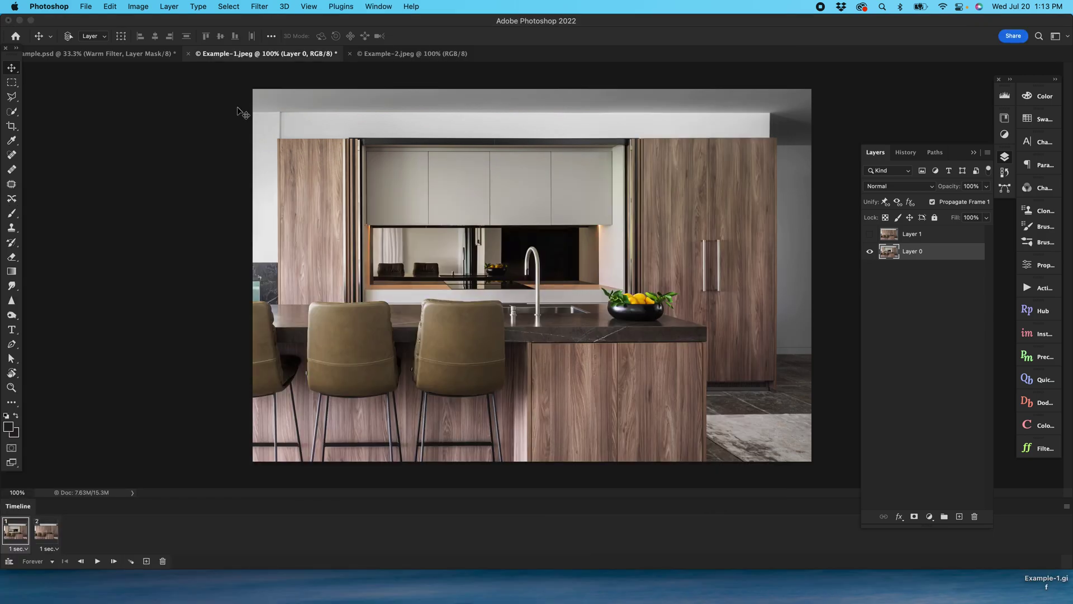
Switch to Example.psd, close the Timeline, and inspect the Open Doors group's Ambient and Flash layers
click(135, 53)
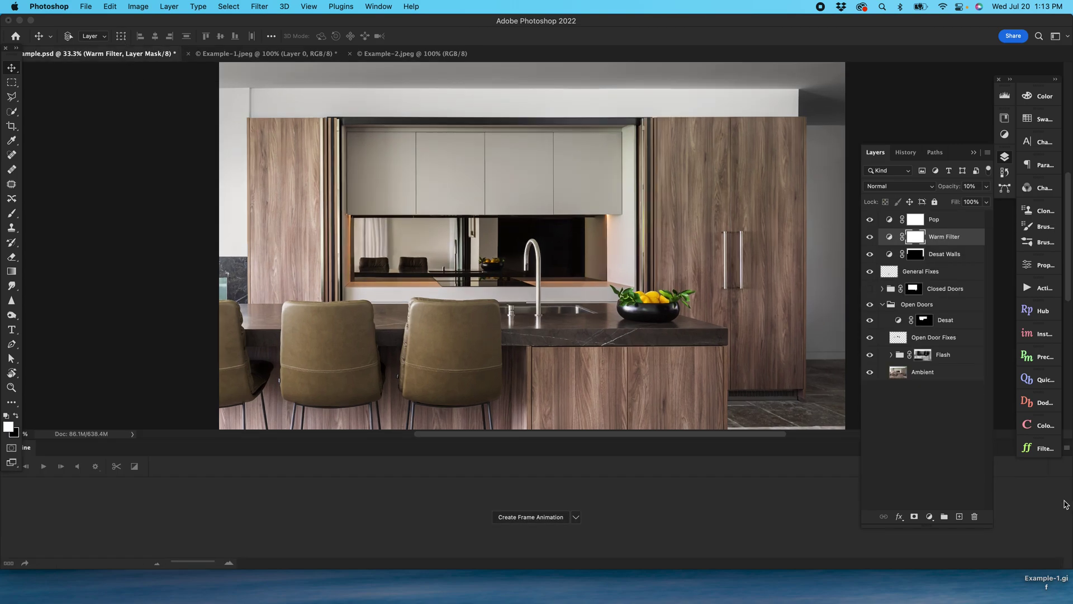
click(1066, 448)
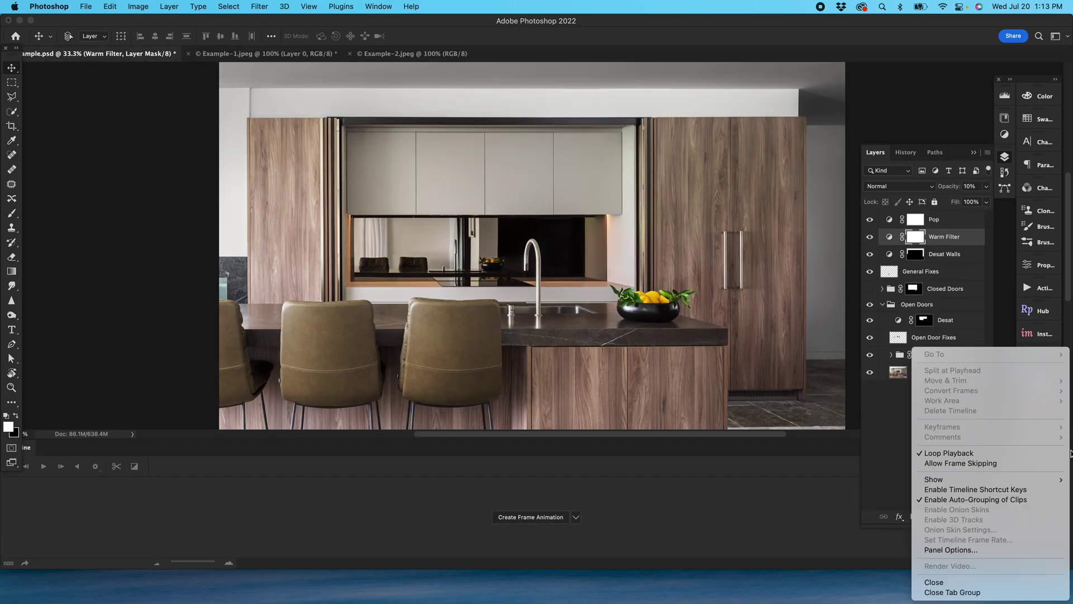
click(969, 585)
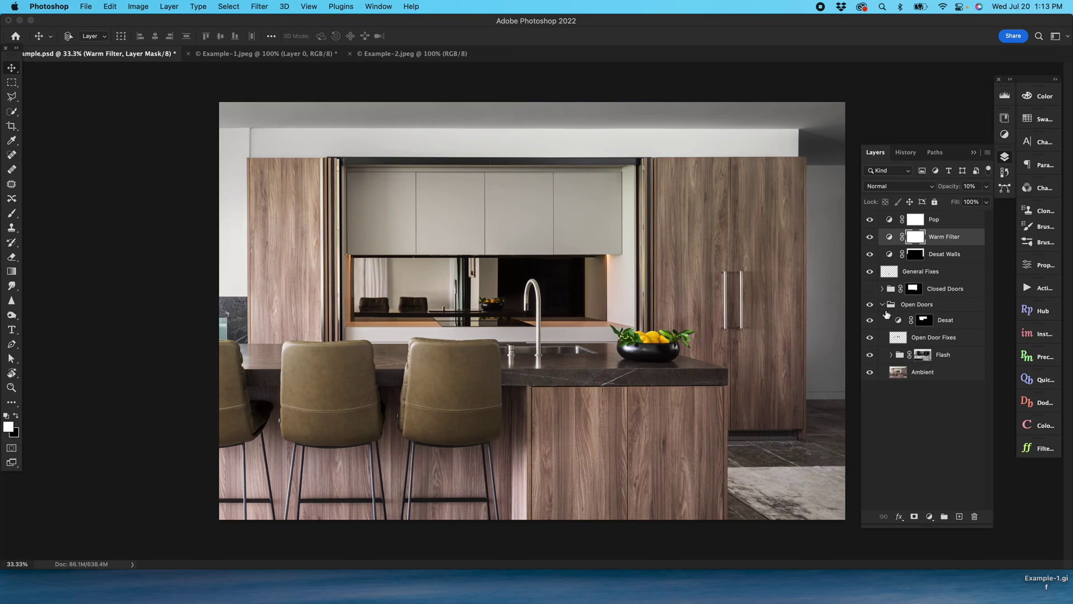
click(889, 304)
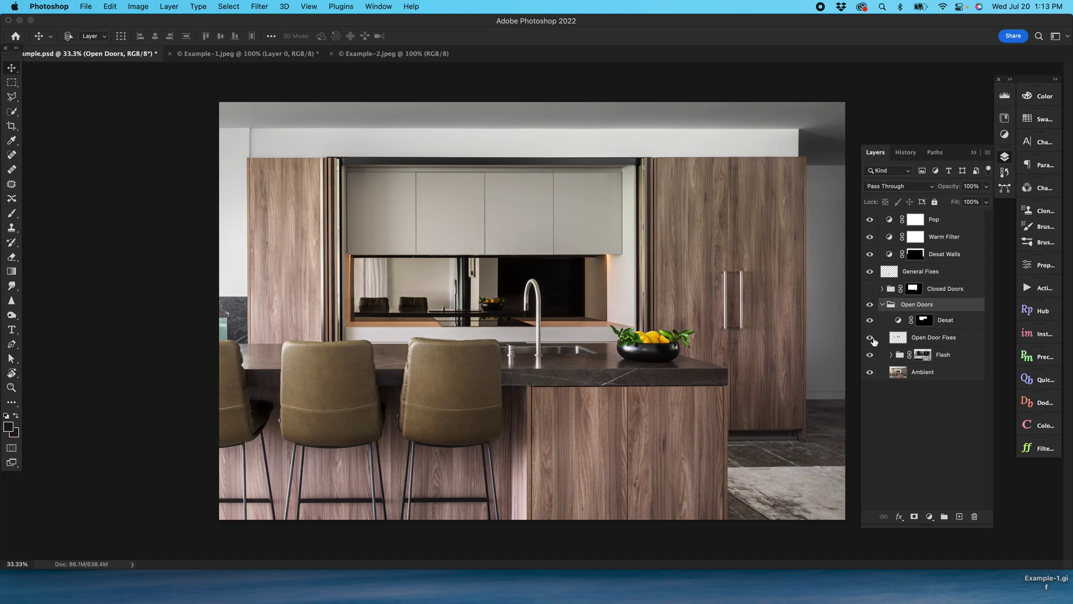
click(903, 375)
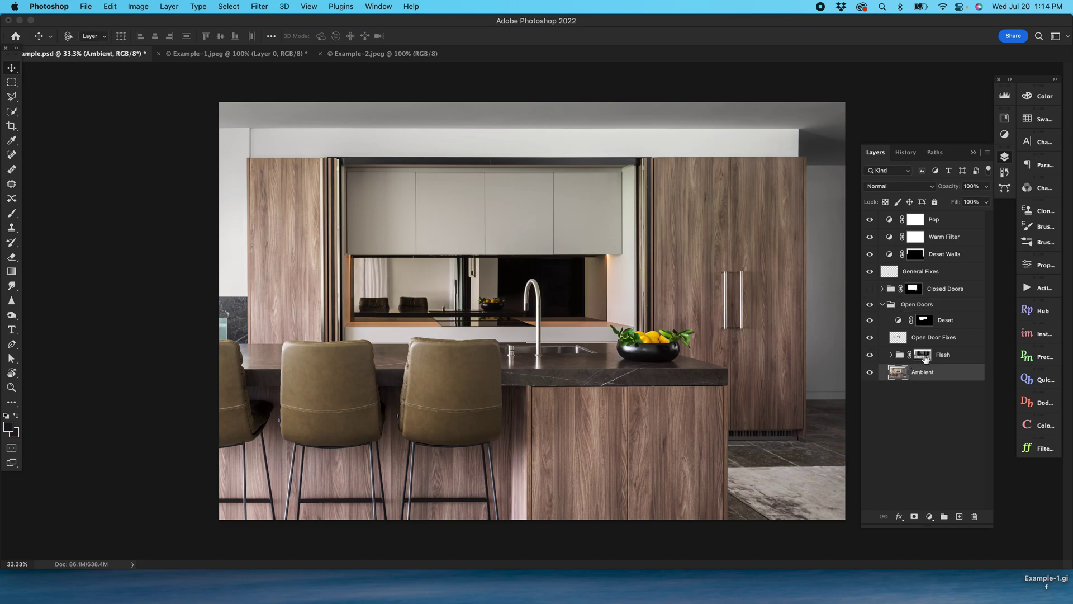
click(923, 357)
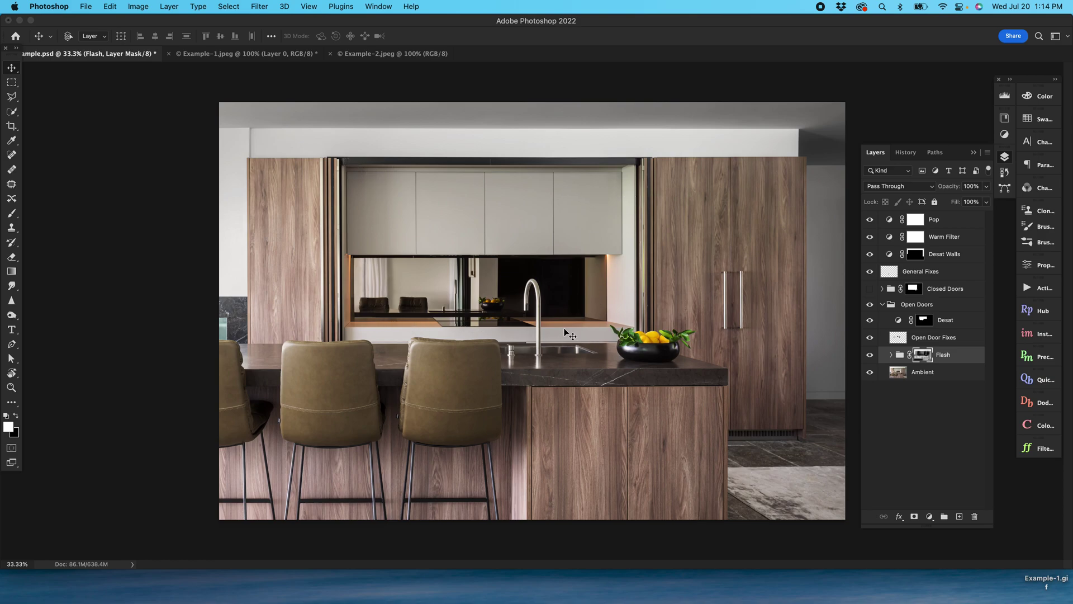
Toggle Open Door Fixes off and on to compare the tripod reflection, leaving it on
click(898, 338)
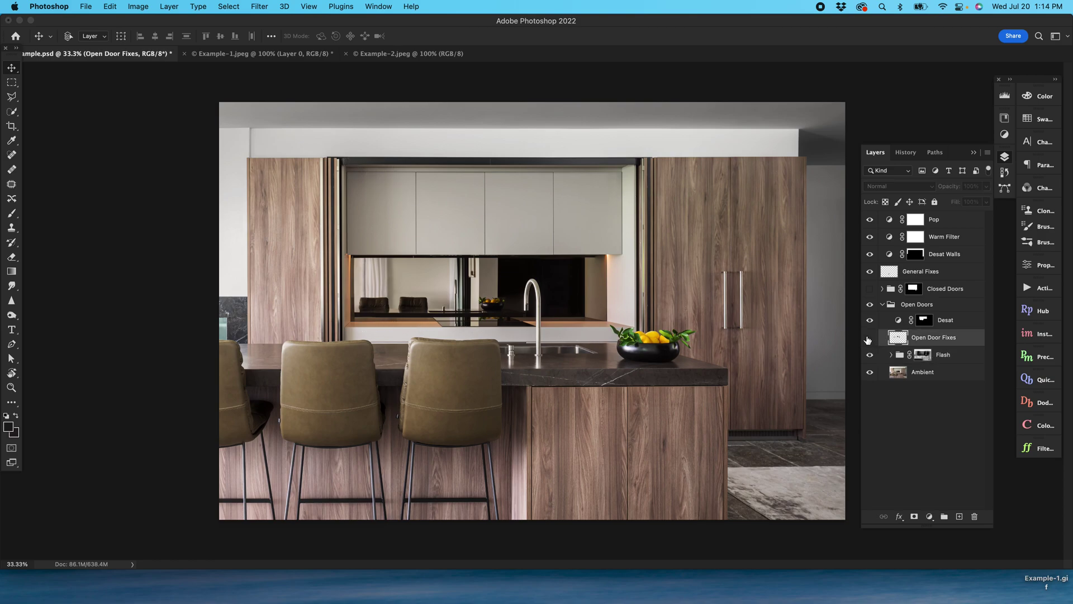
click(869, 337)
click(867, 339)
click(867, 339)
click(867, 338)
click(867, 338)
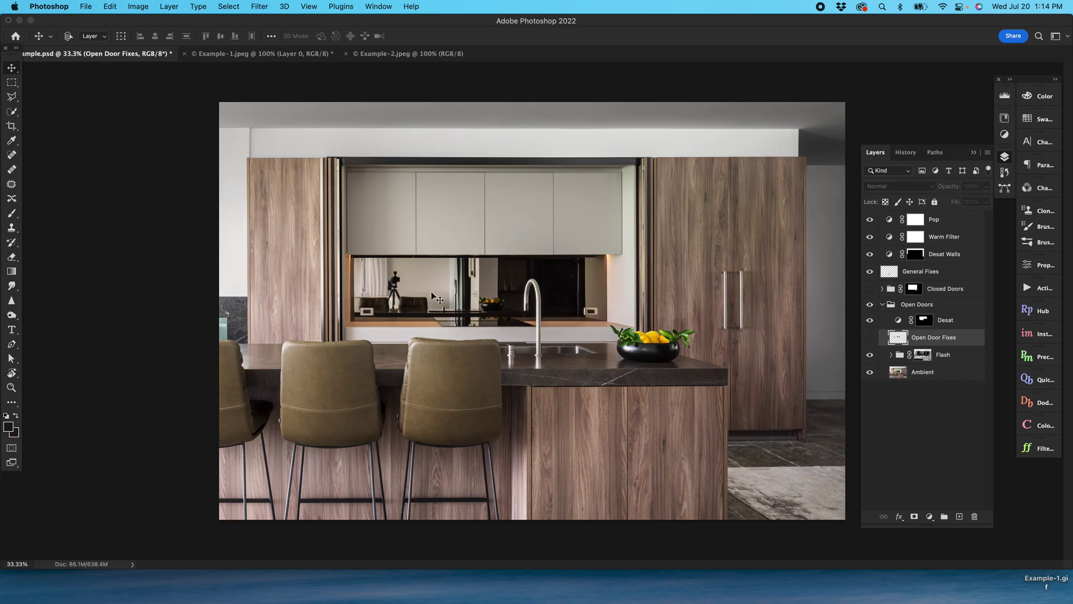
click(869, 339)
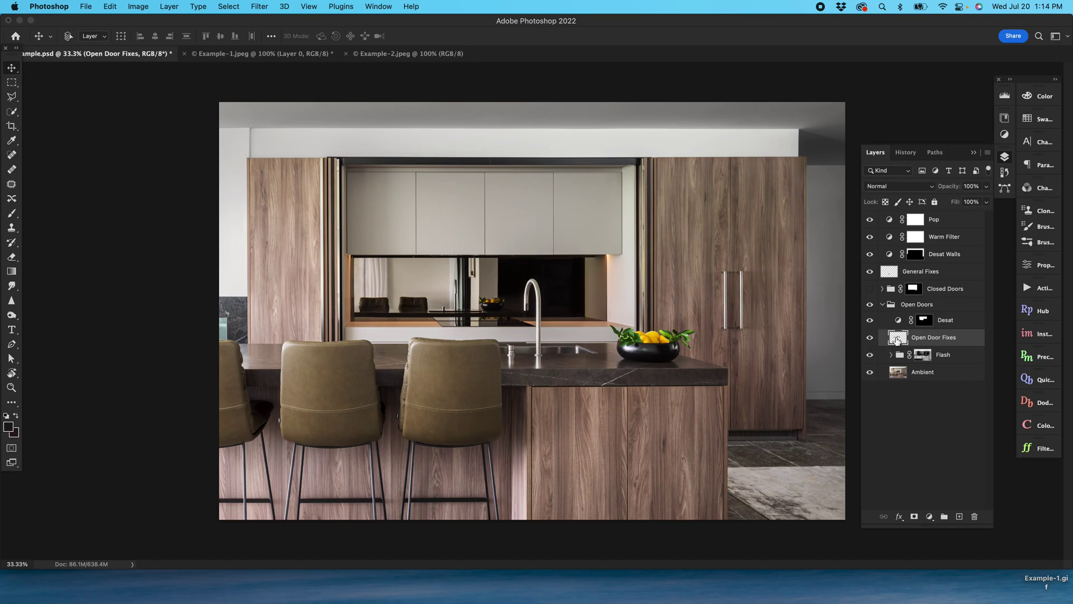
View the Desat layer's mask as a red overlay, then hide the overlay
click(922, 322)
key(backslash)
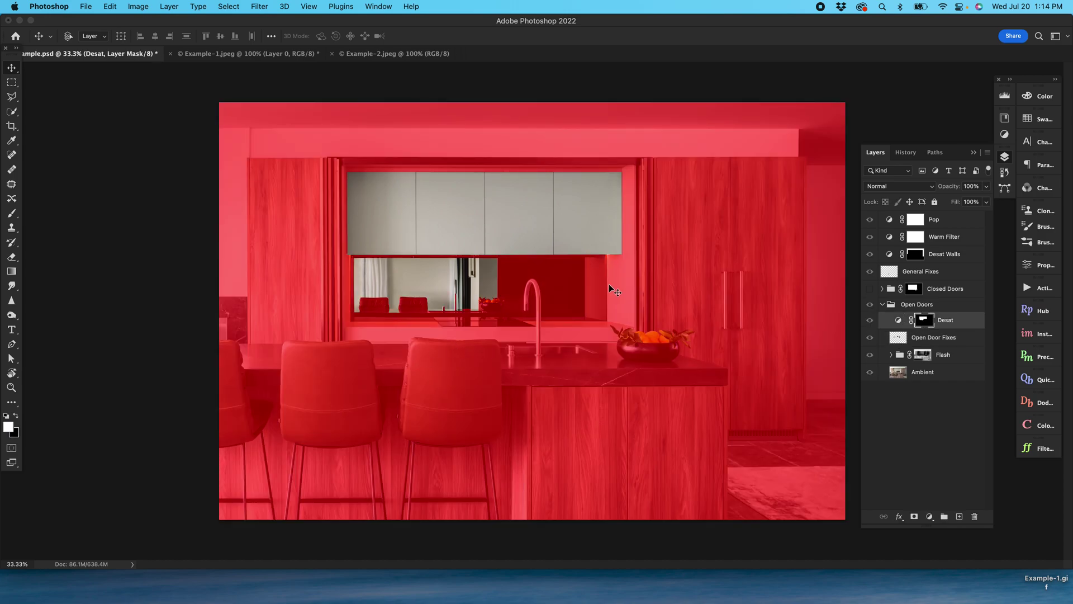
key(backslash)
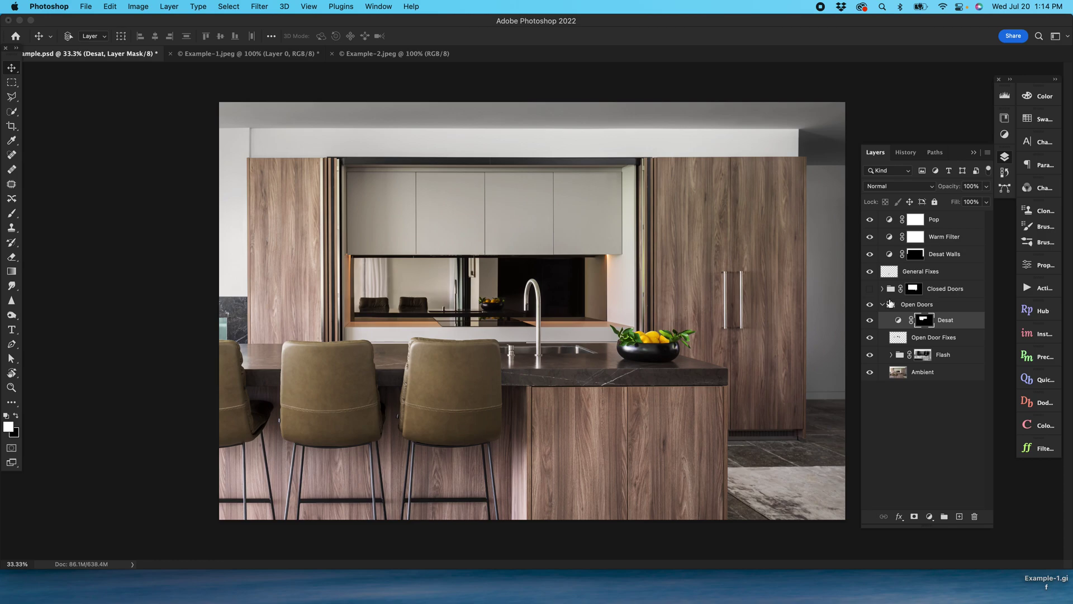
Collapse Open Doors, then show and expand Closed Doors and preview its mask overlay
click(883, 305)
click(871, 290)
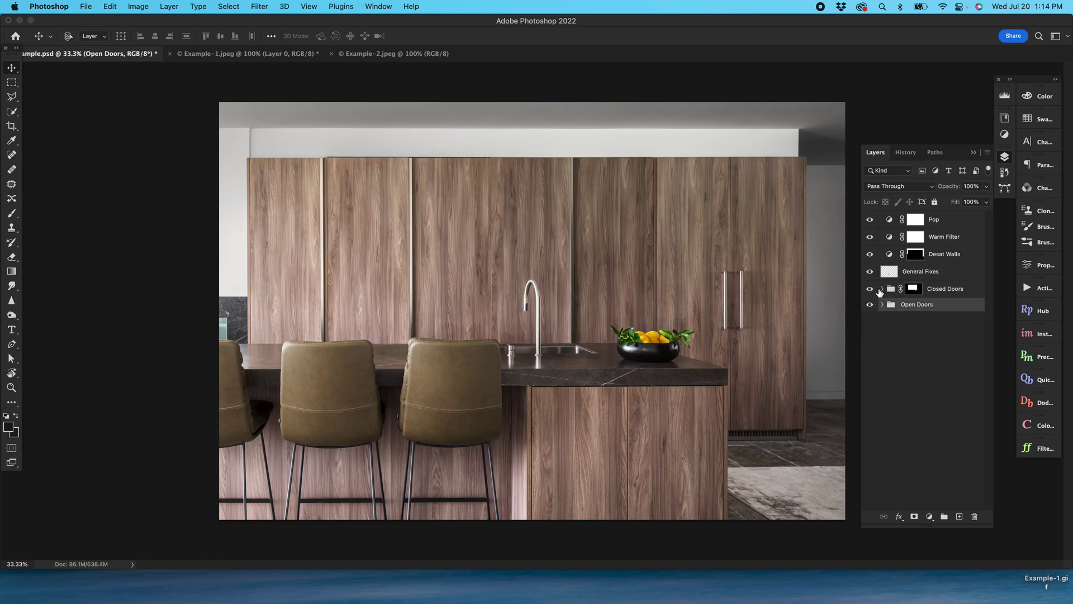
click(882, 288)
click(913, 289)
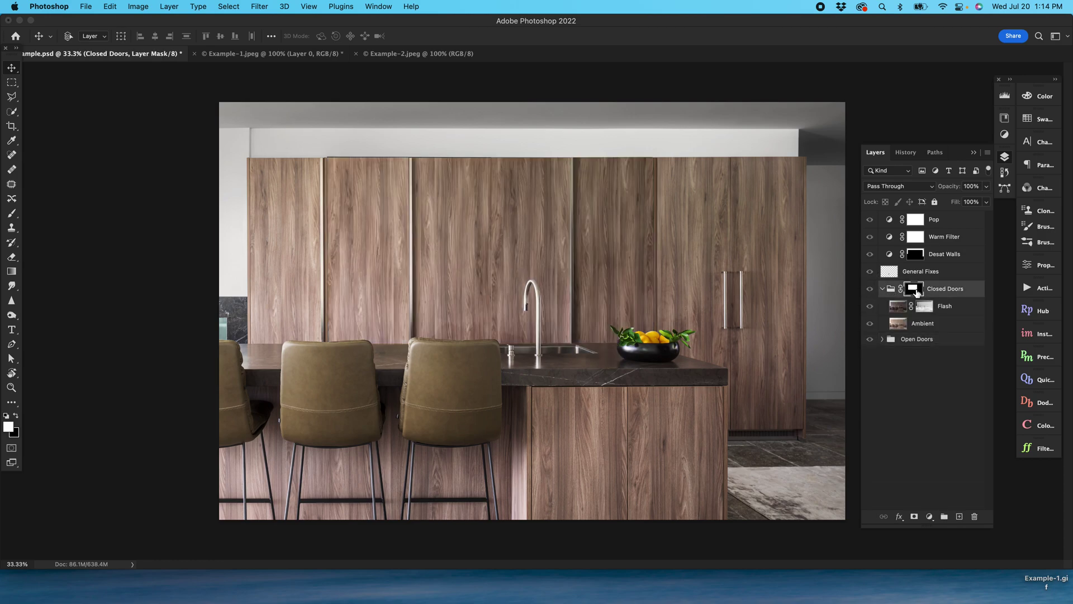
key(backslash)
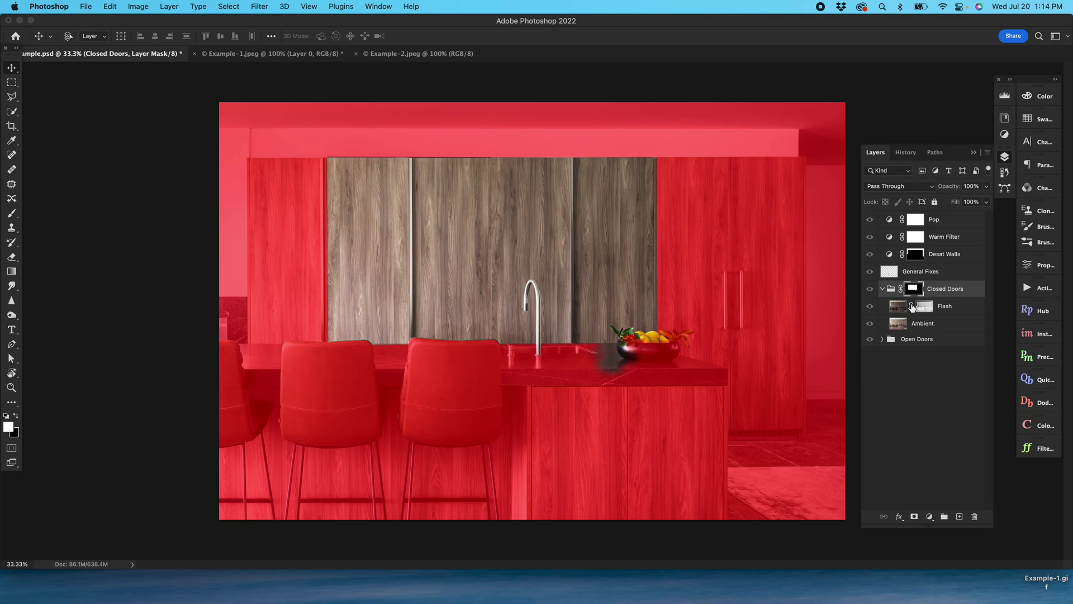
key(backslash)
Select the Closed Doors Flash layer, then collapse and hide the Closed Doors group
click(898, 308)
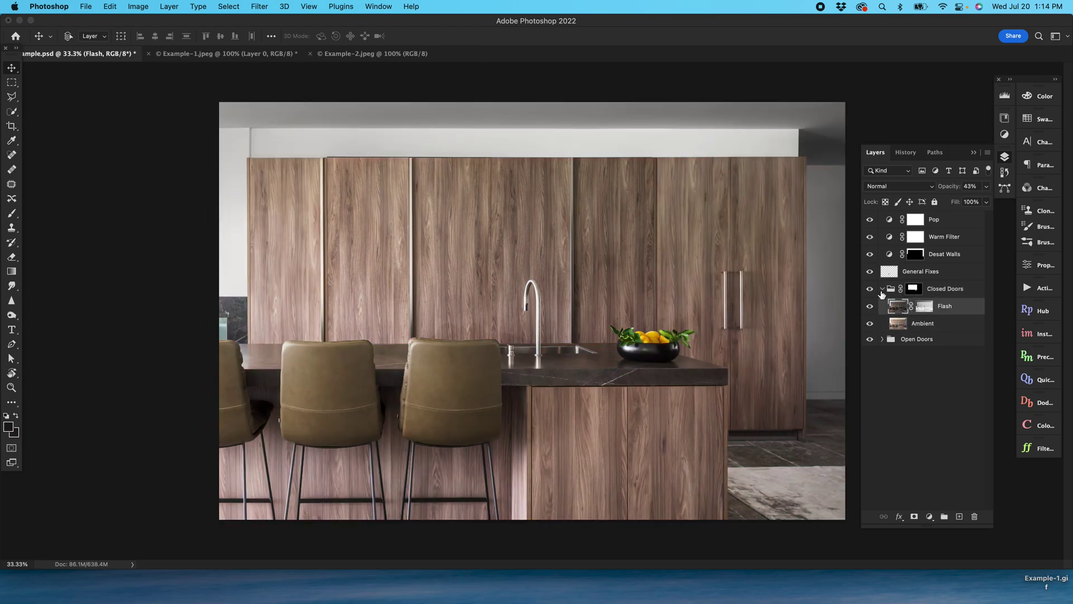
click(883, 288)
click(869, 289)
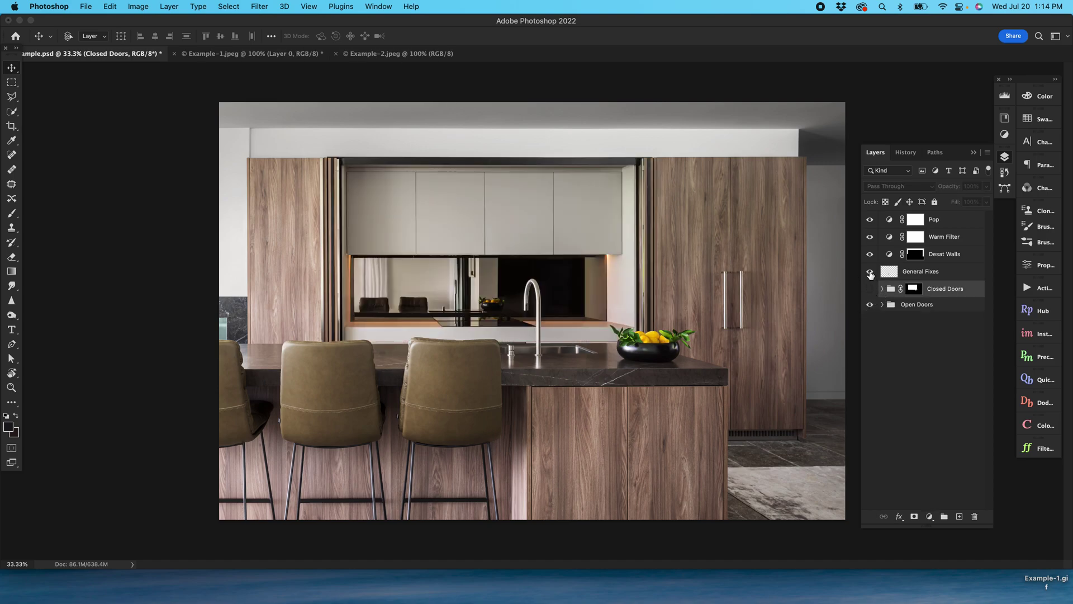
Show Closed Doors, toggle General Fixes off and on to compare, then select the Desat Walls mask
click(894, 271)
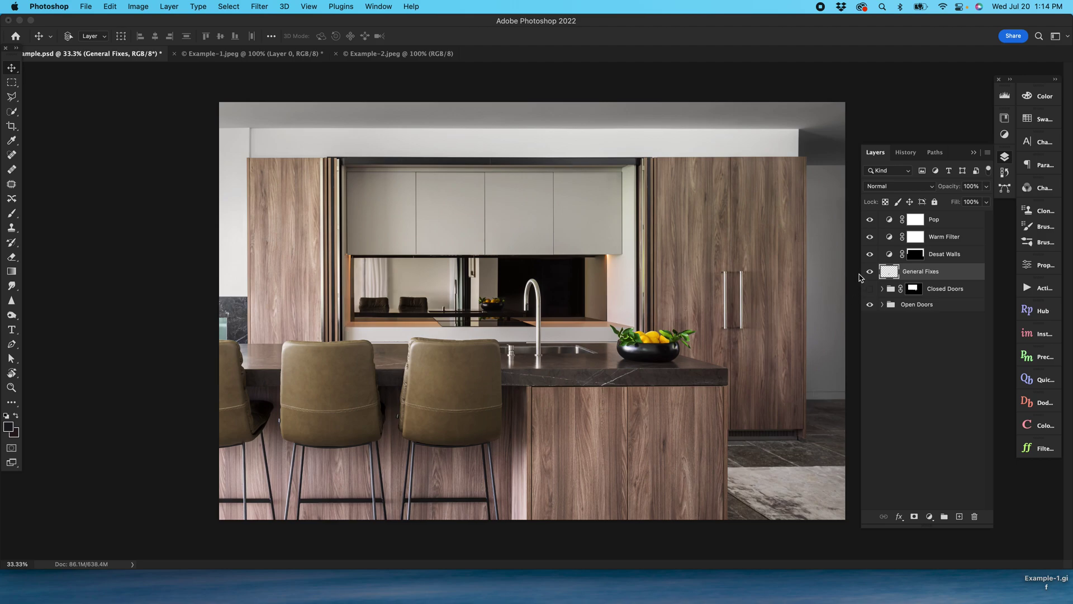
click(872, 288)
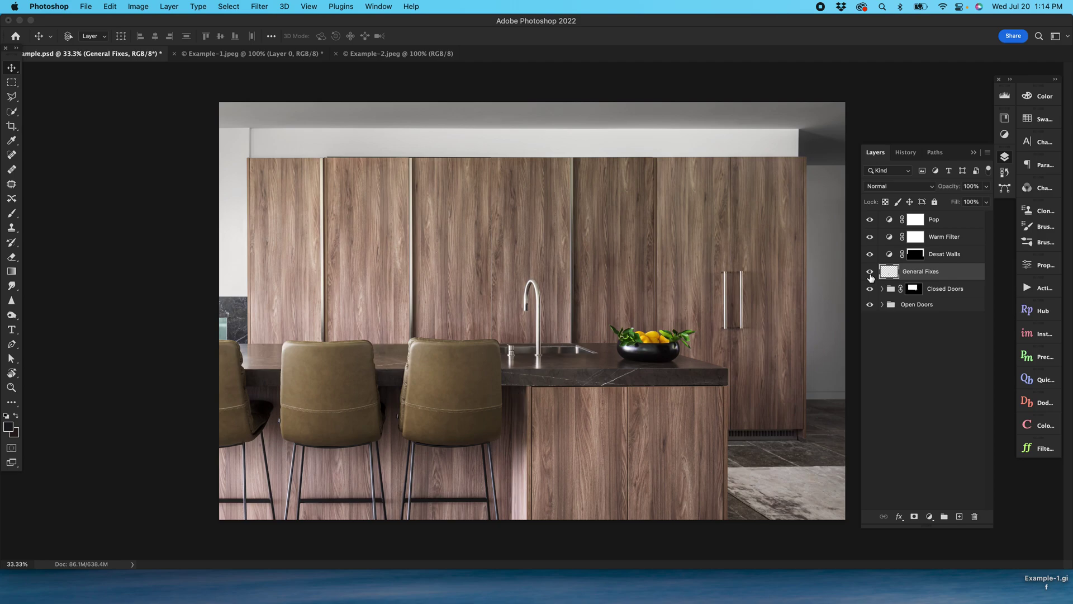
click(870, 273)
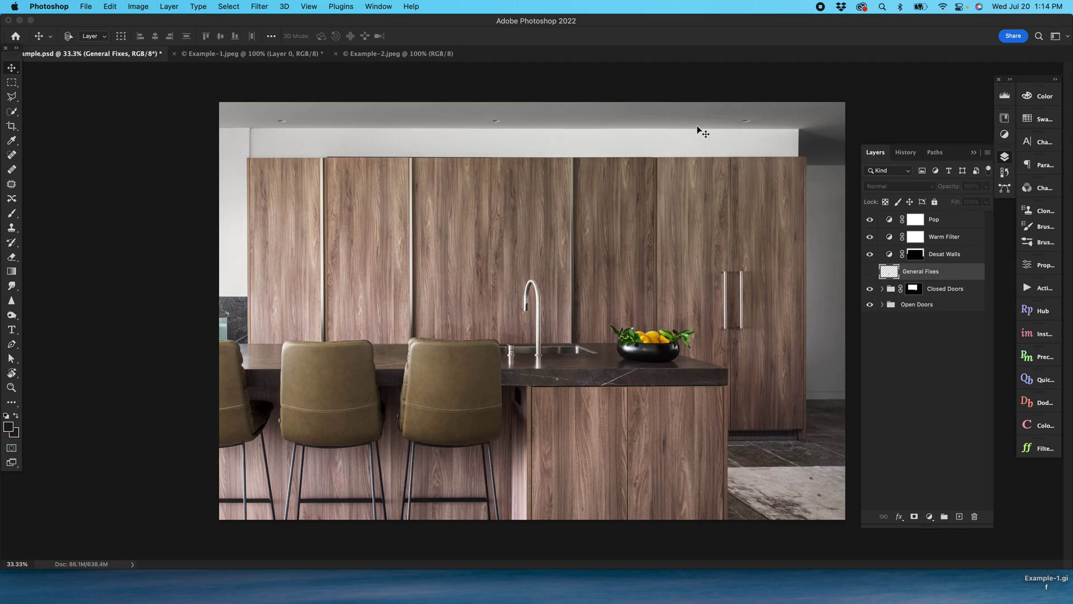
click(870, 272)
click(906, 254)
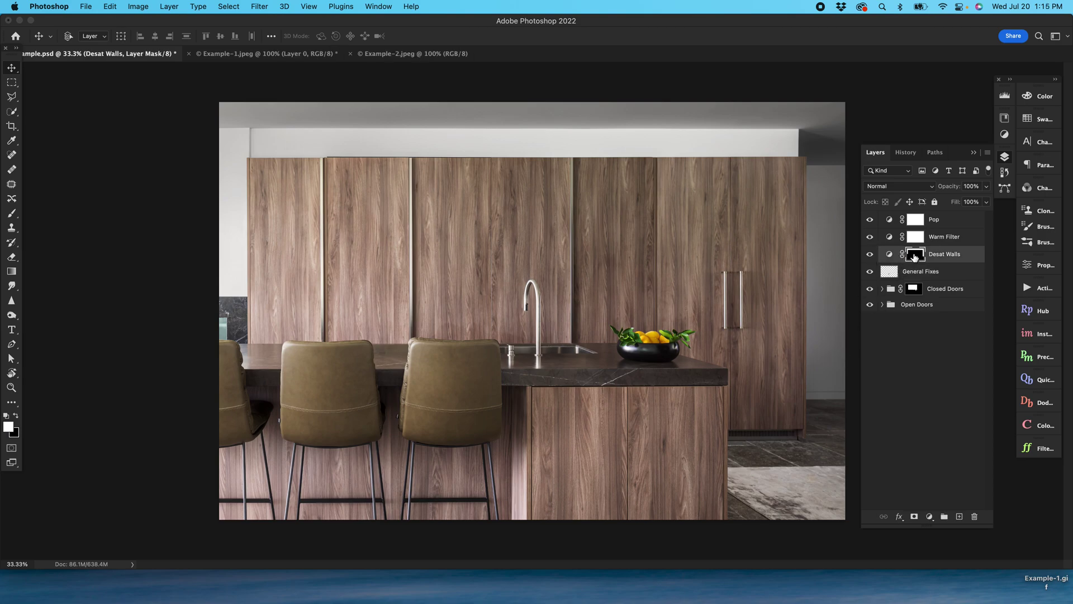
alt+shift+click(915, 256)
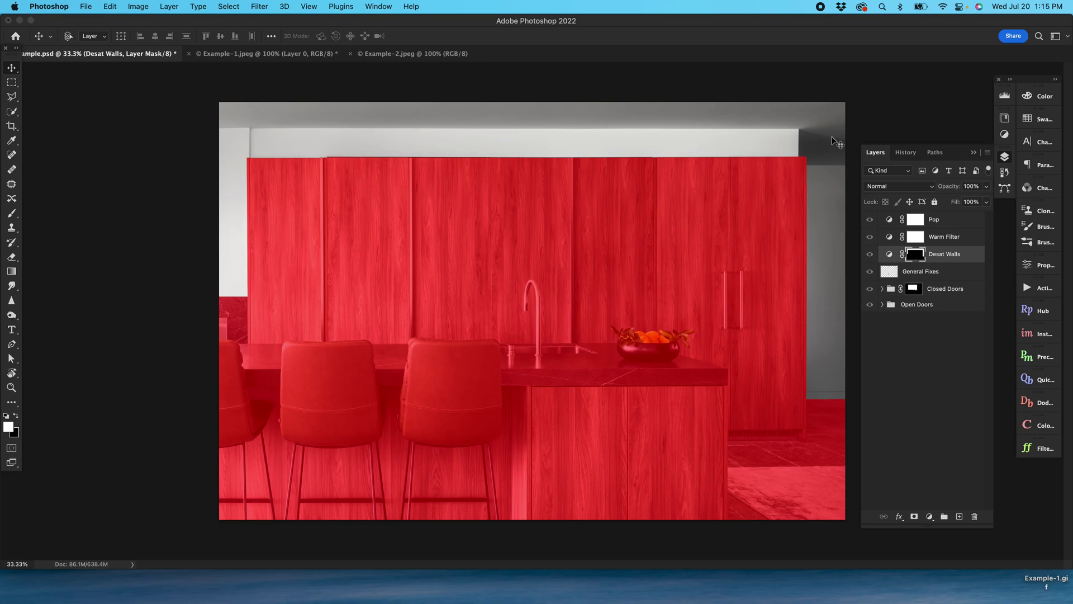
key(backslash)
click(883, 240)
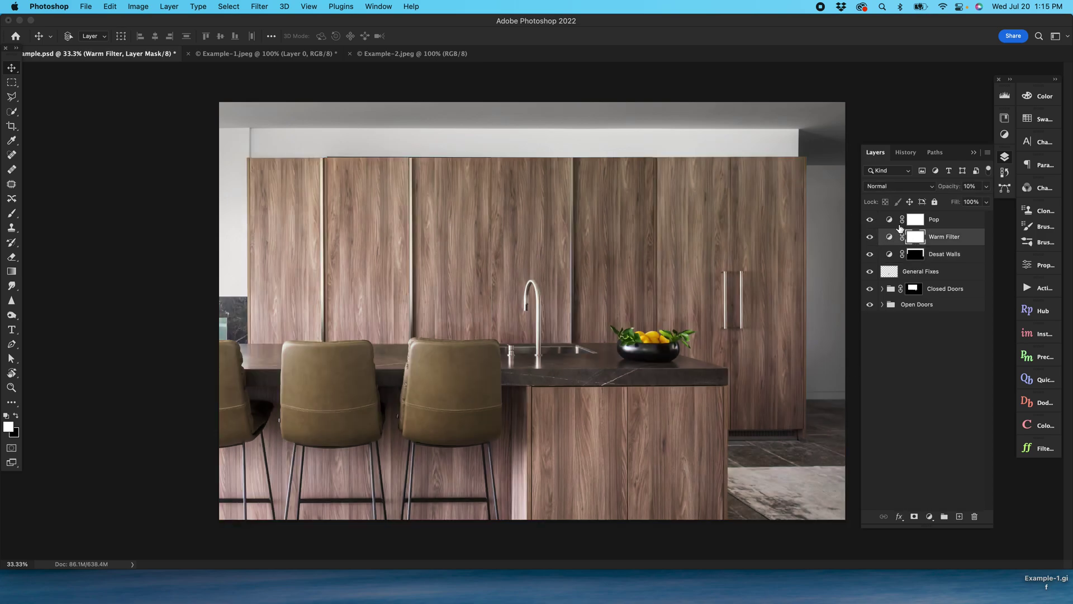
click(870, 223)
double_click(889, 219)
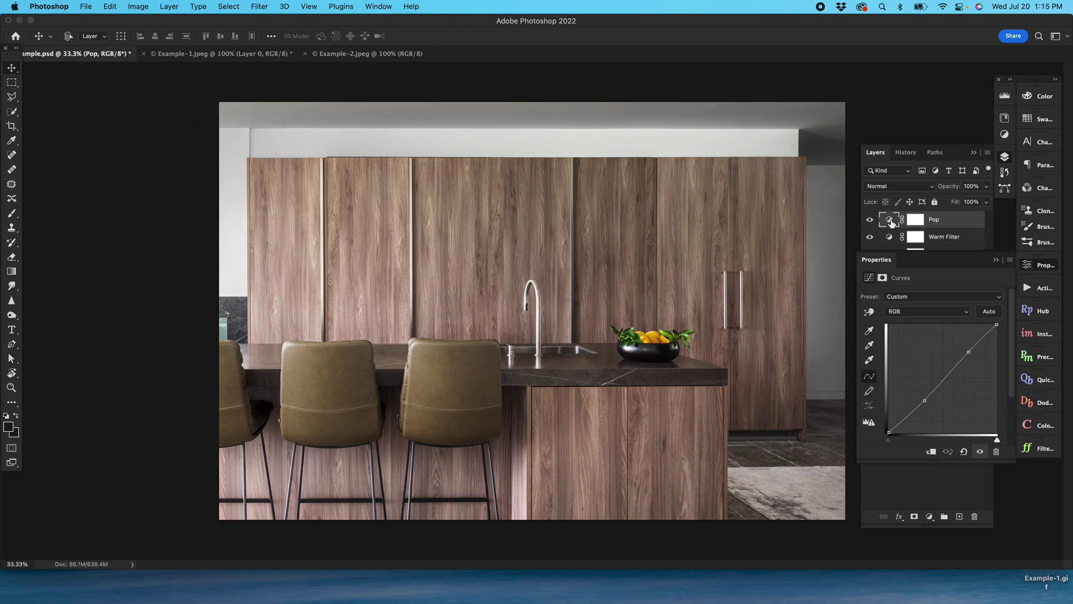
click(1042, 269)
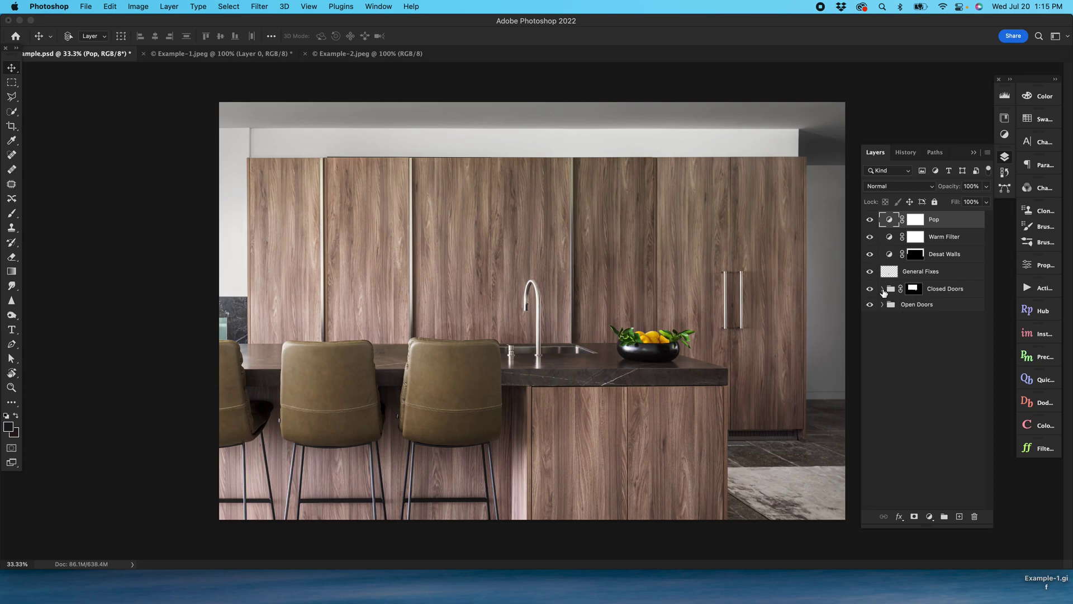
Toggle Closed Doors several times, leaving it visible, then switch to Example-2.jpeg and back to Example-1.jpeg
click(870, 289)
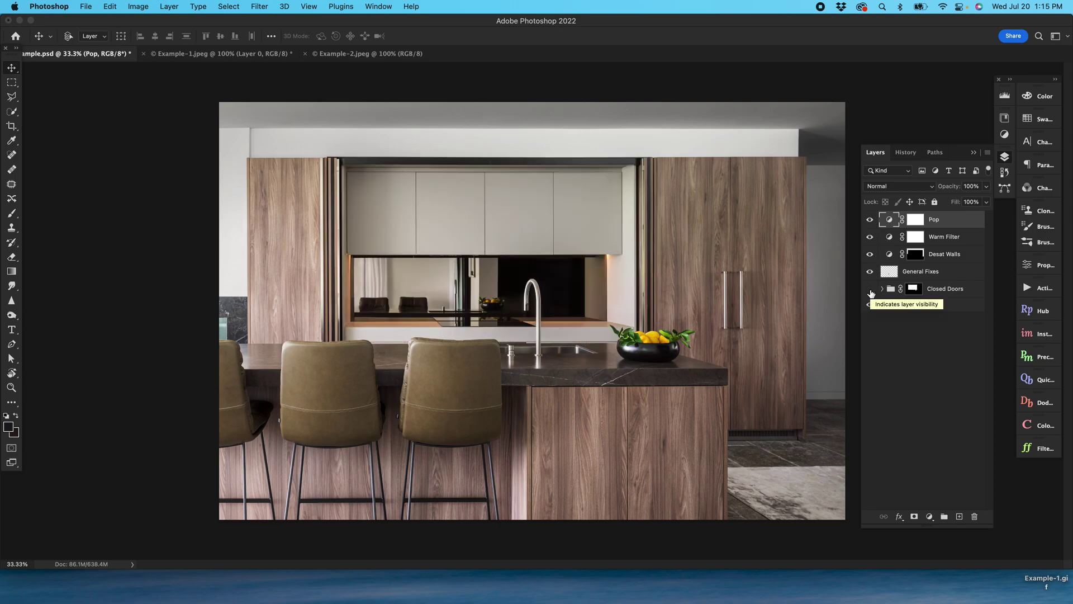
click(870, 289)
click(870, 290)
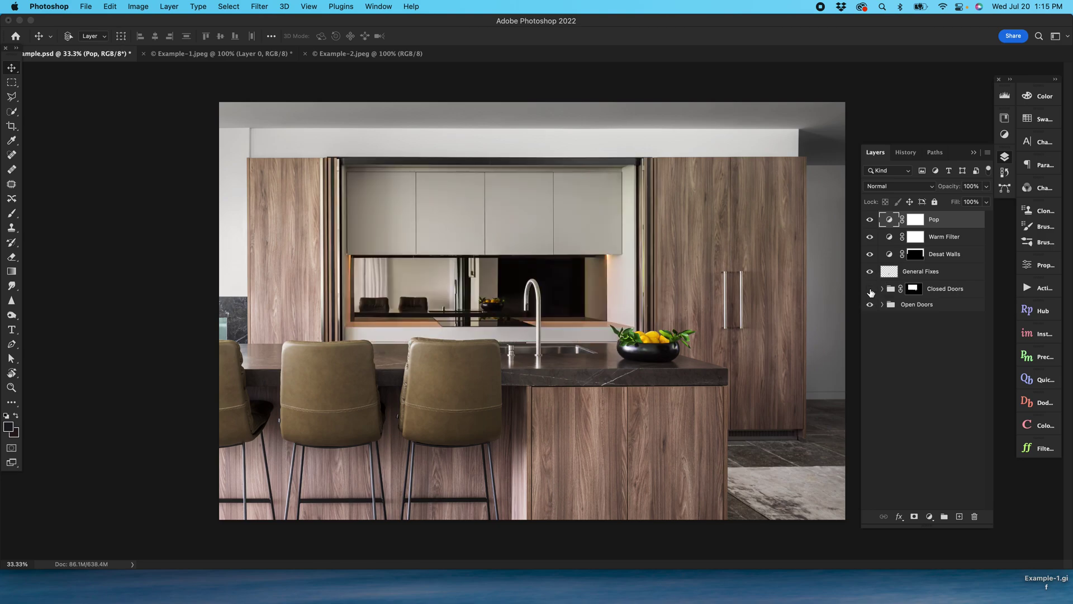
click(871, 290)
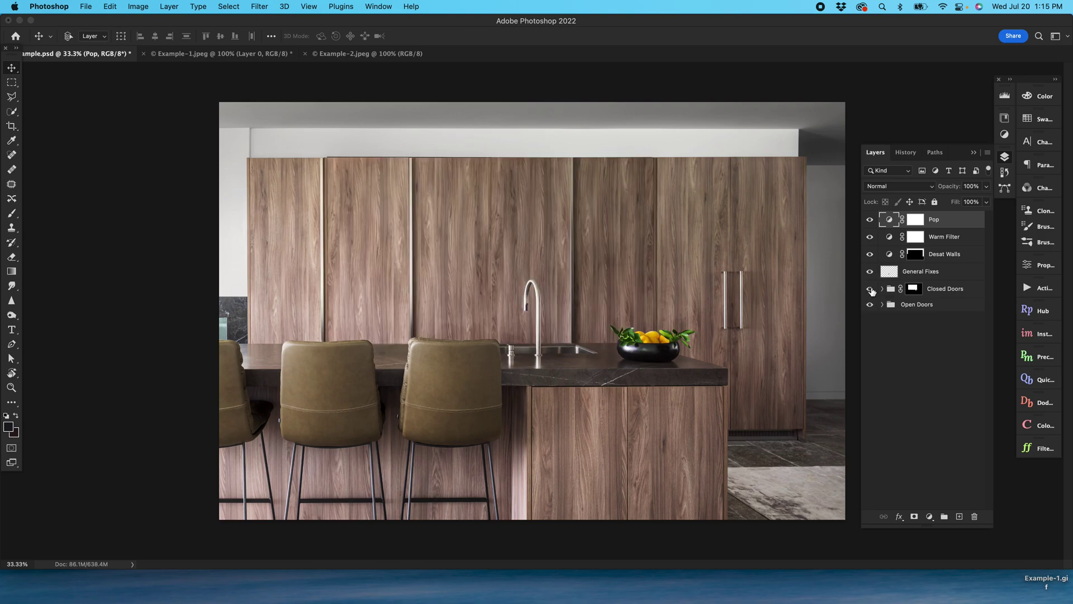
click(871, 290)
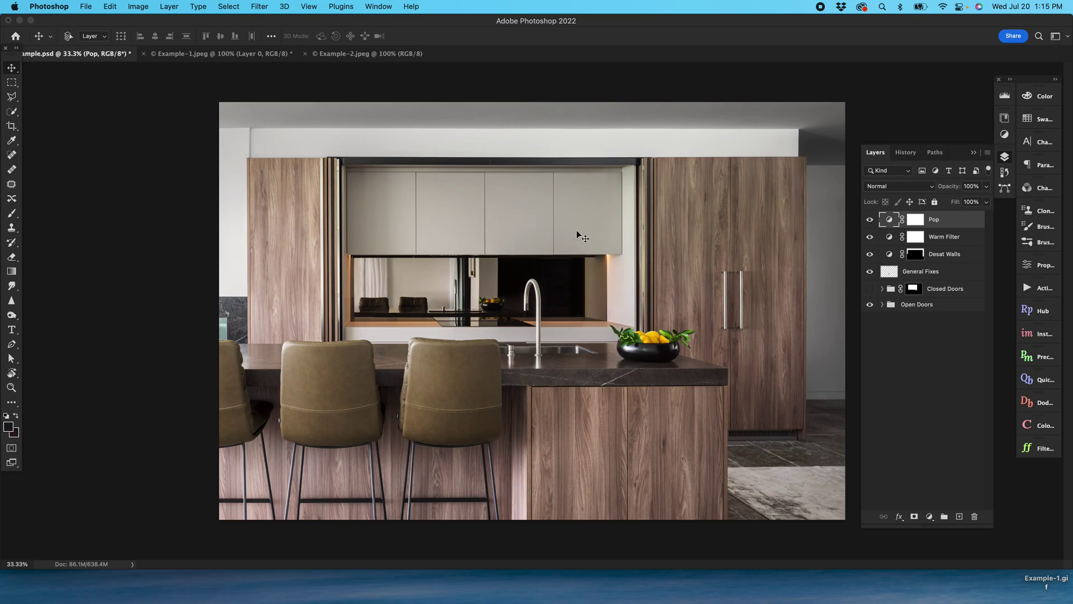
click(868, 289)
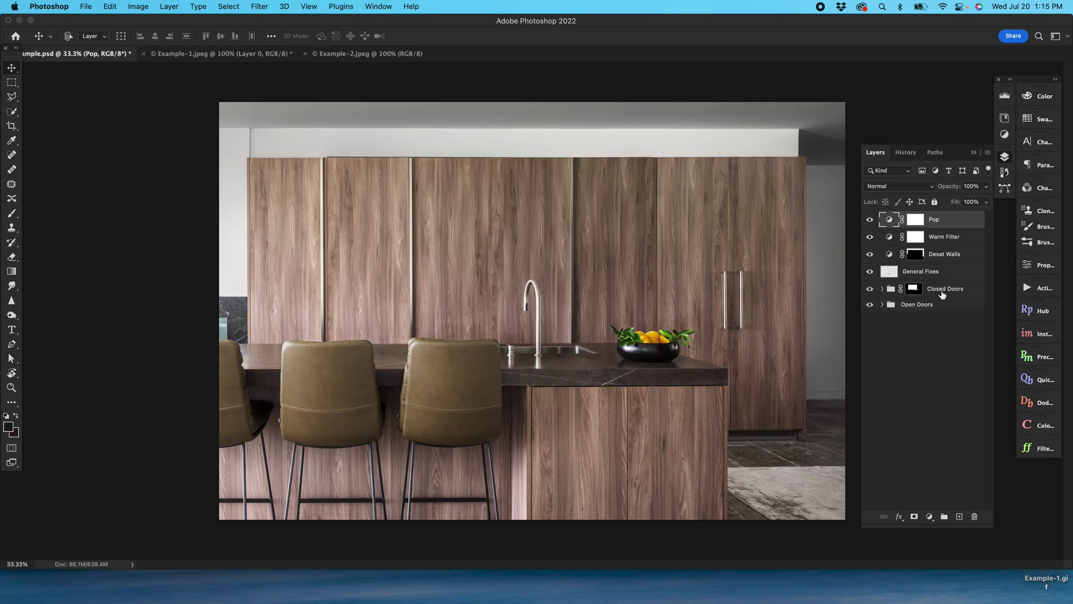
click(371, 55)
click(255, 54)
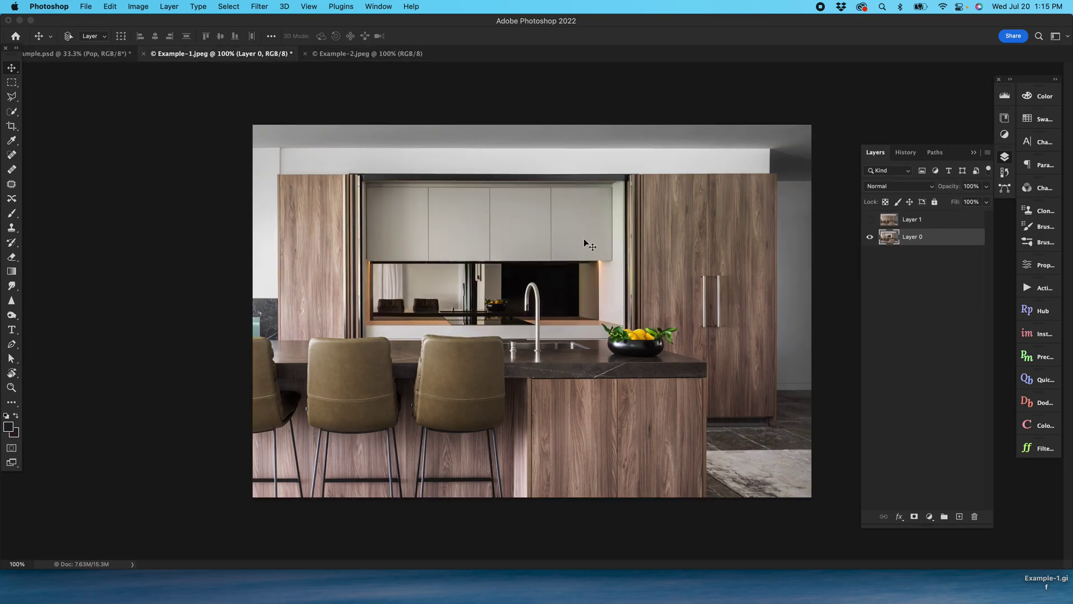